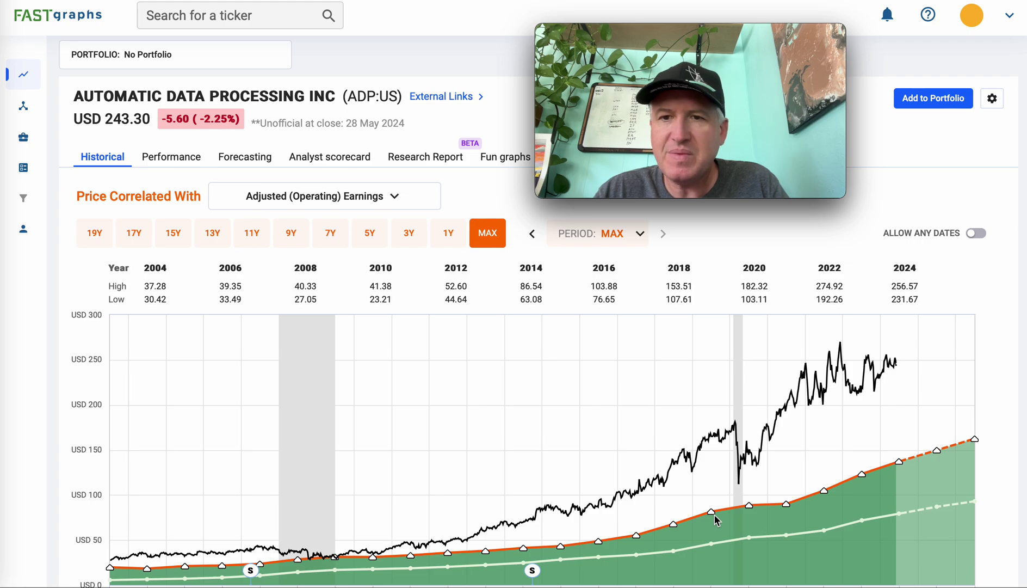
Examine ADP's full-period price and adjusted operating earnings chart together with the FAST Facts, graph key and company info below it
scroll(714, 514, down, 1)
scroll(715, 516, down, 1)
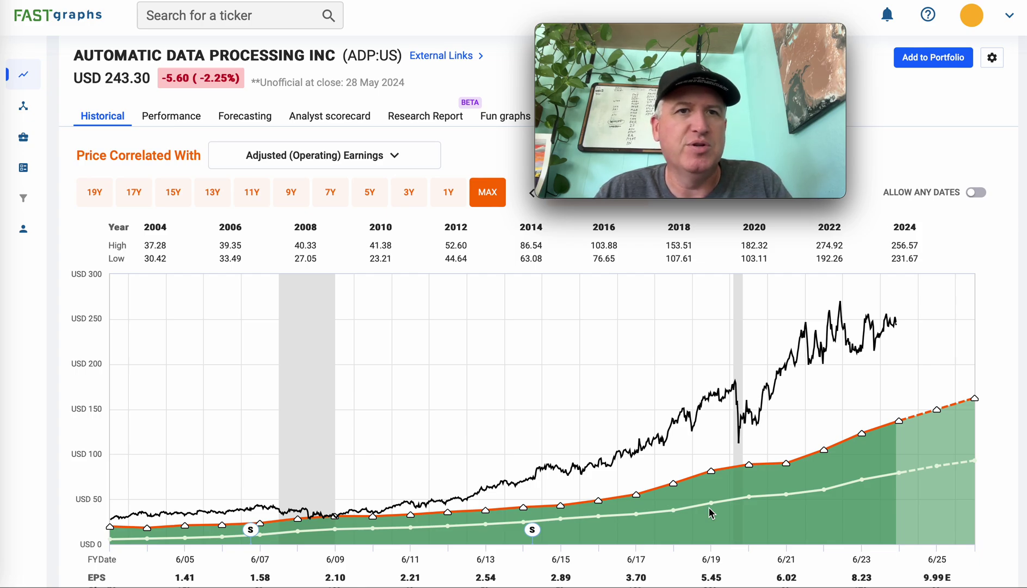
scroll(710, 511, down, 1)
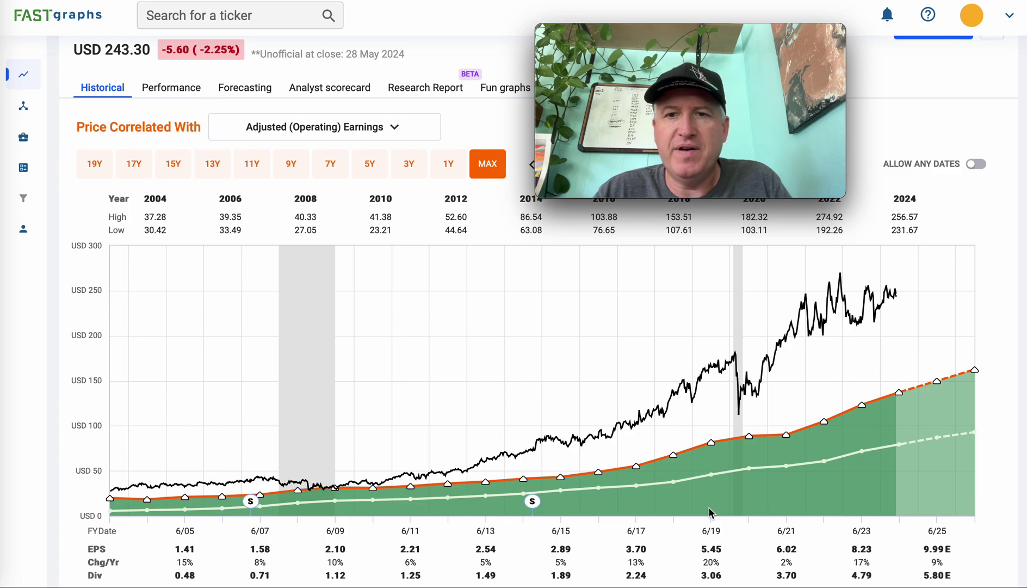
scroll(687, 435, up, 1)
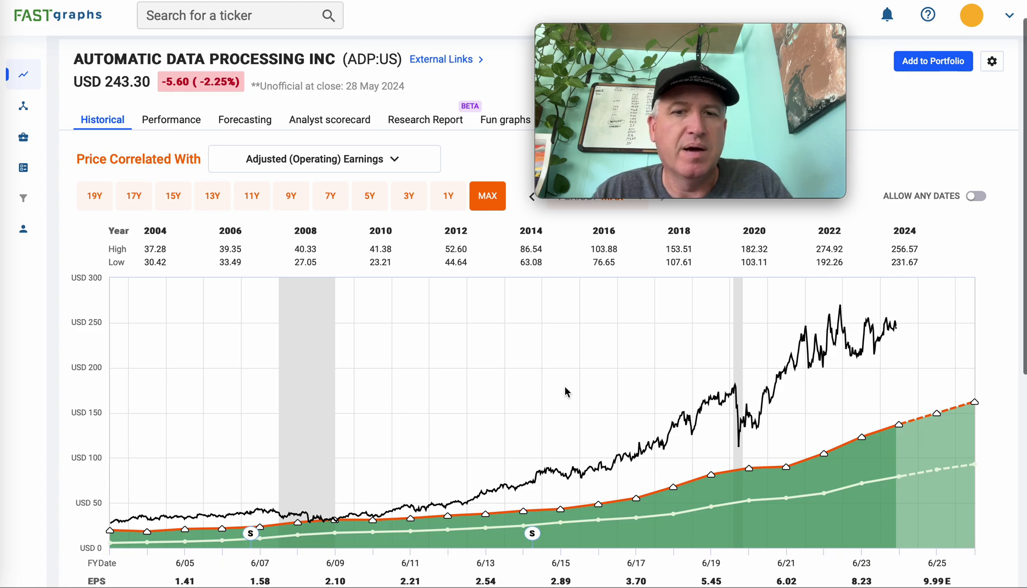
scroll(566, 390, down, 1)
scroll(566, 390, up, 1)
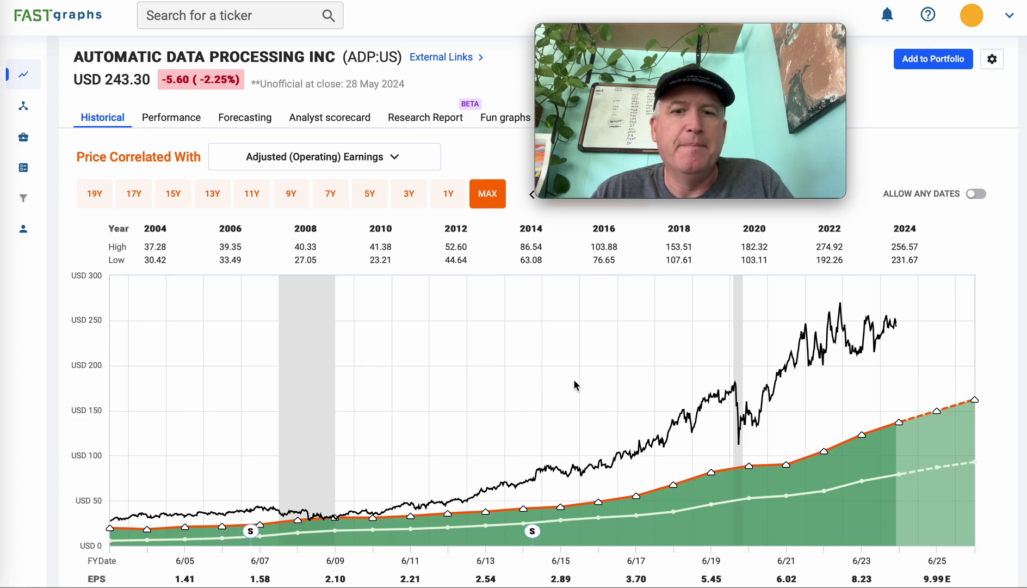
scroll(576, 381, down, 5)
scroll(589, 502, down, 2)
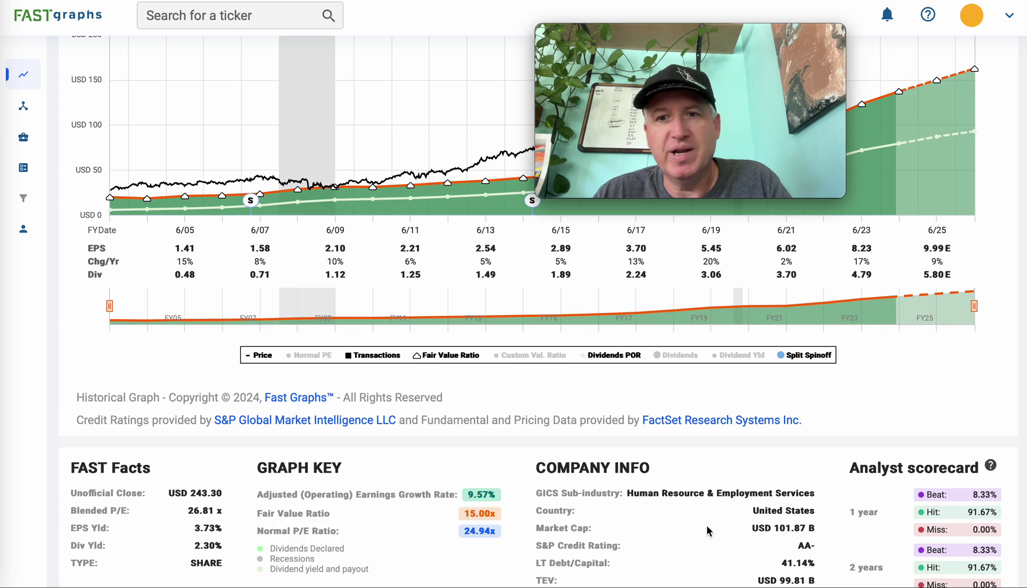
scroll(707, 530, up, 3)
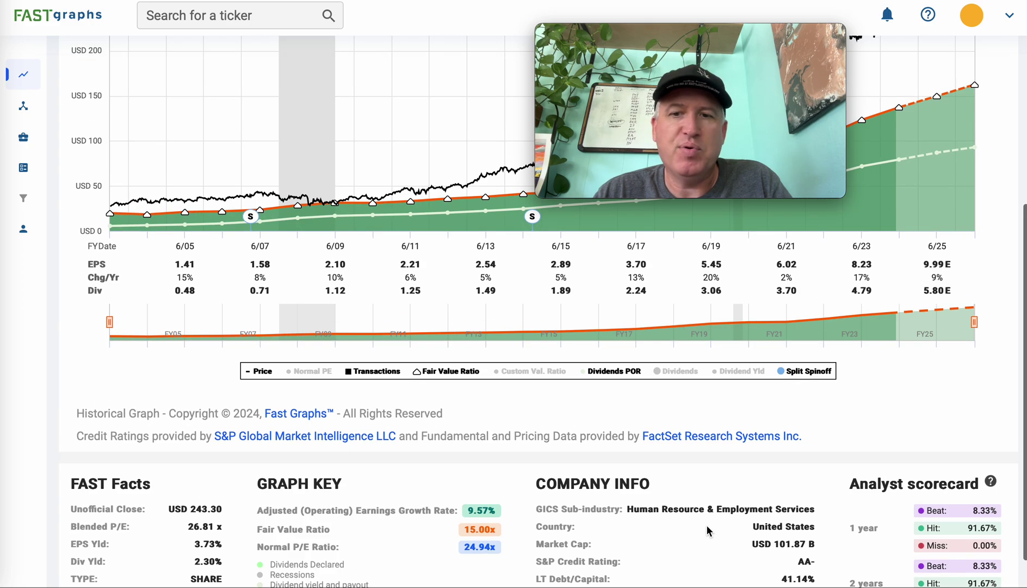
scroll(707, 531, up, 4)
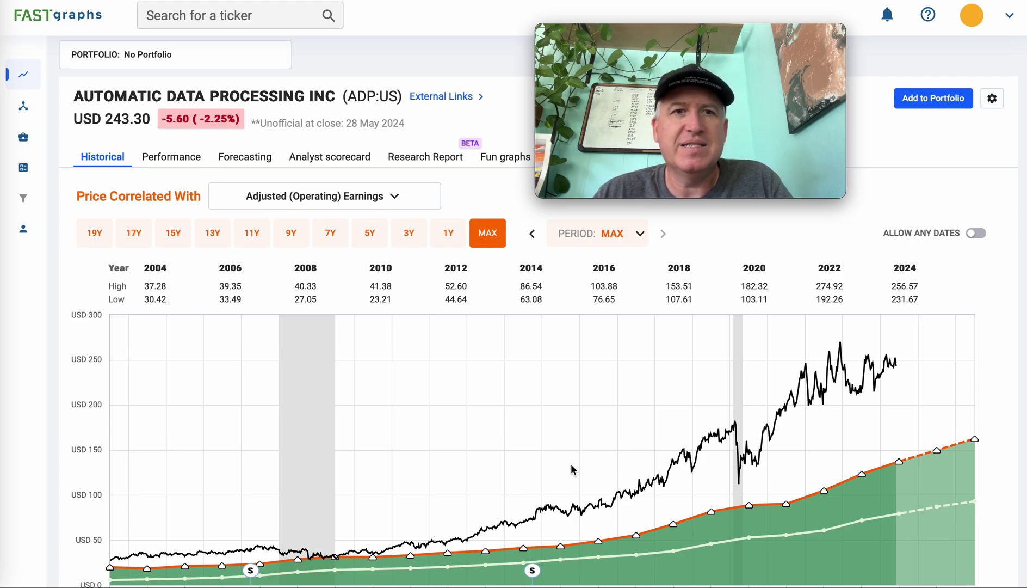
scroll(571, 467, down, 1)
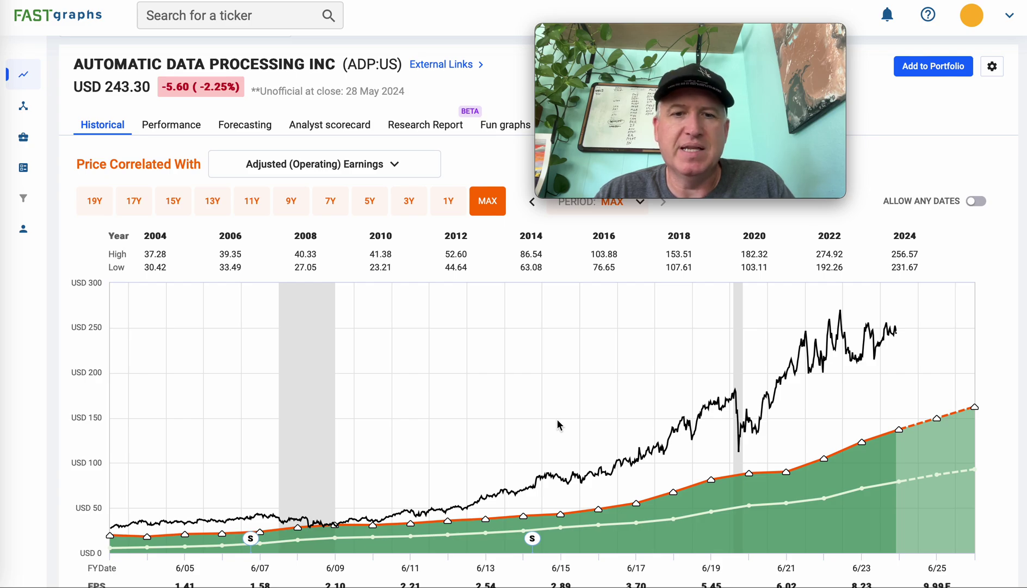
scroll(558, 424, down, 7)
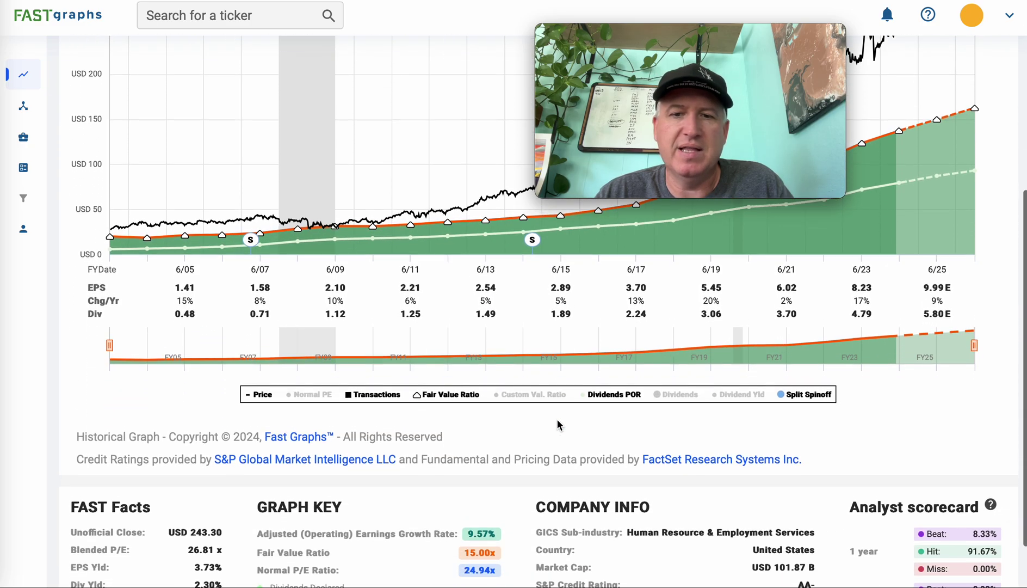
scroll(649, 505, up, 3)
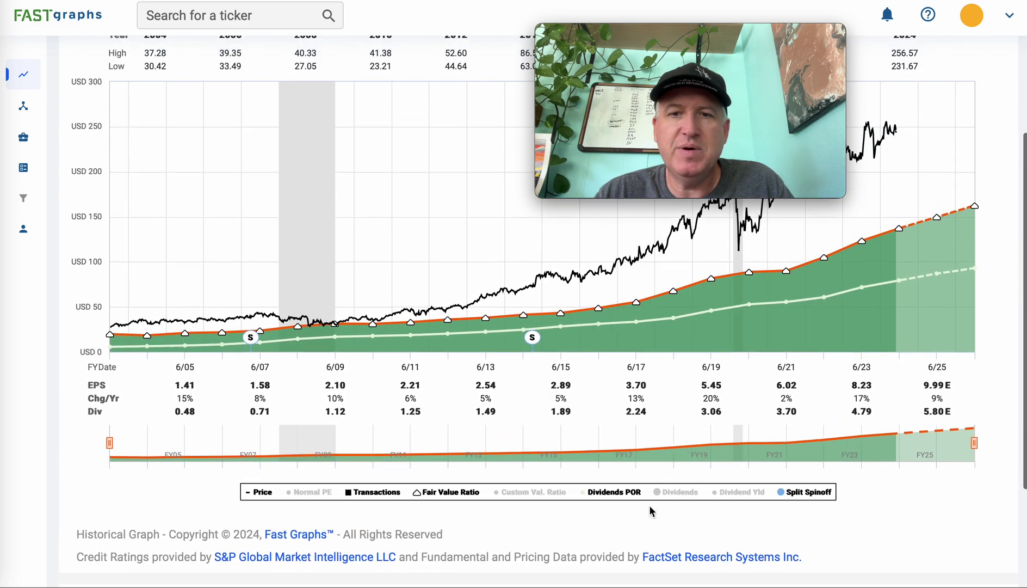
scroll(630, 451, up, 3)
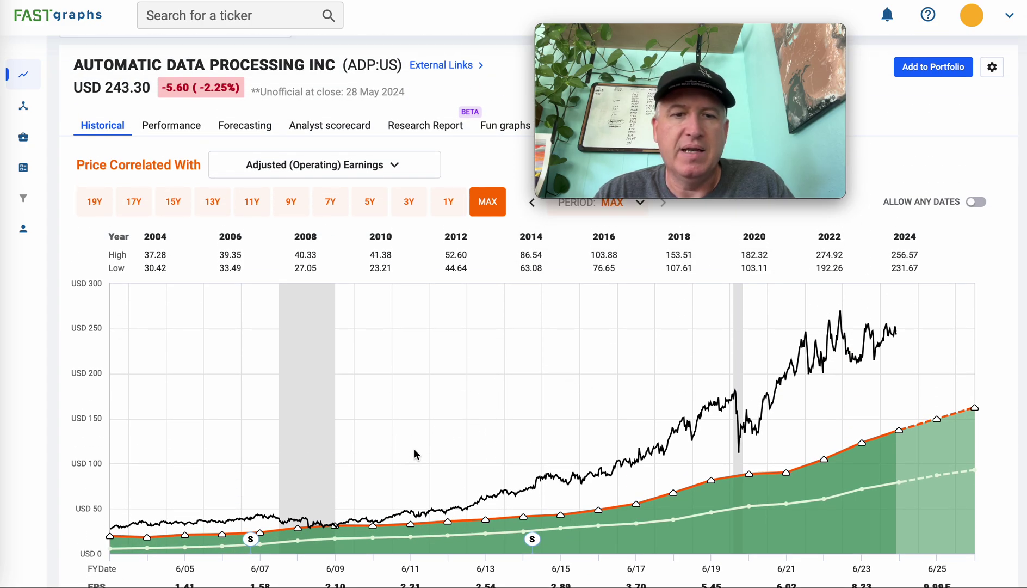
Narrow the chart's date range to end at 6/15, then shift the window to run up to 6/21
scroll(415, 455, down, 2)
scroll(417, 453, down, 1)
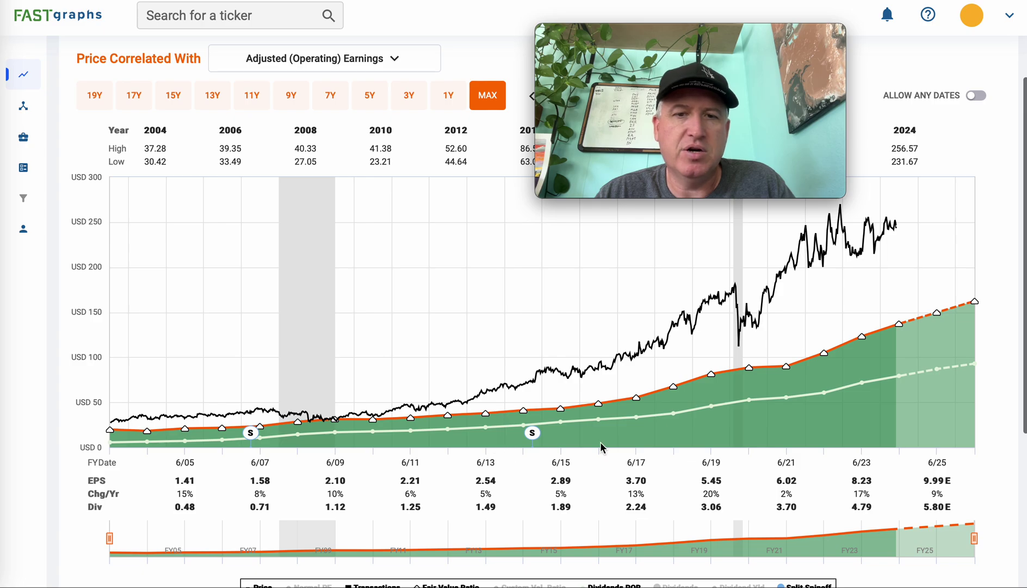
scroll(745, 437, down, 1)
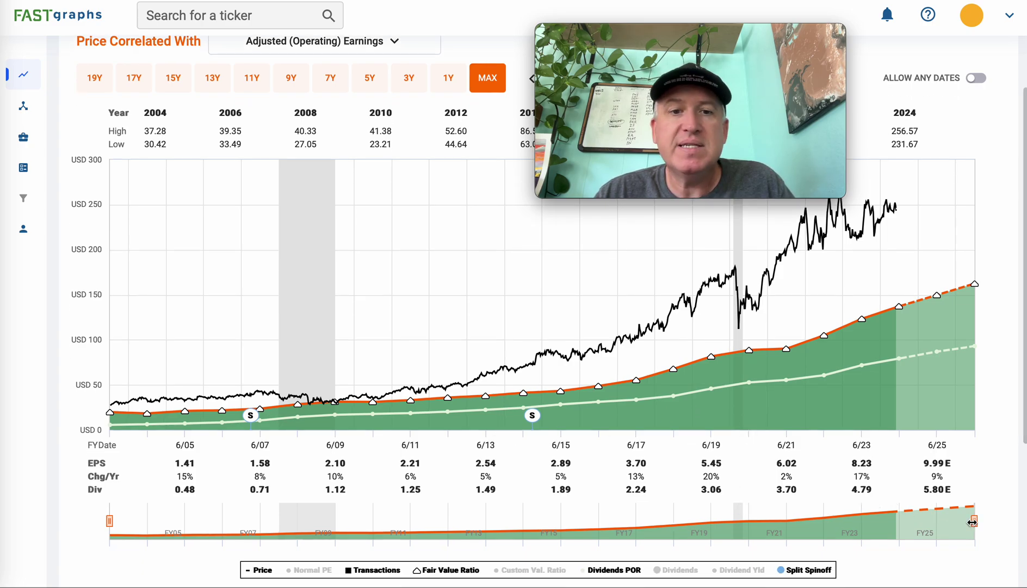
drag(973, 521, 563, 517)
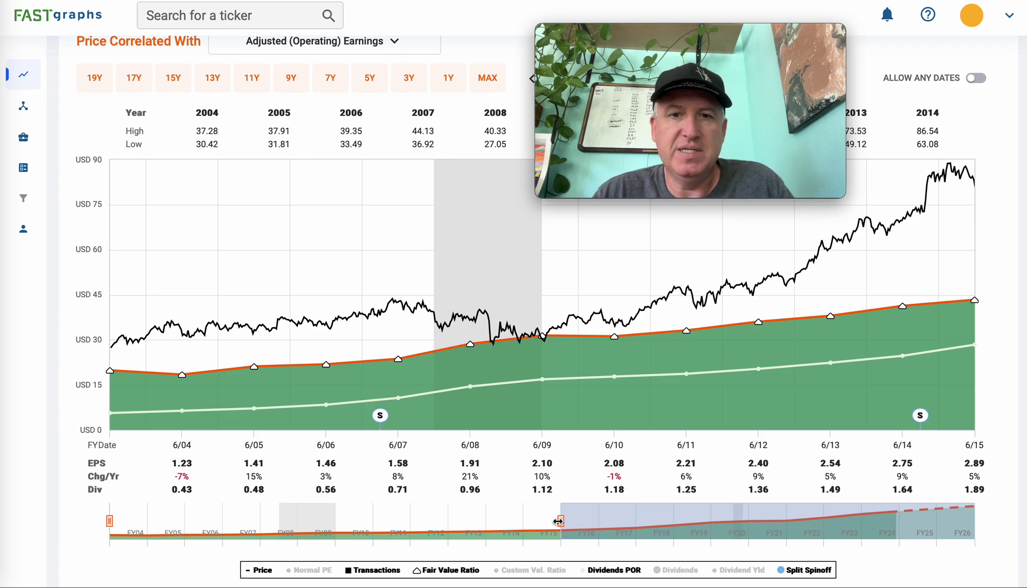
drag(559, 521, 792, 521)
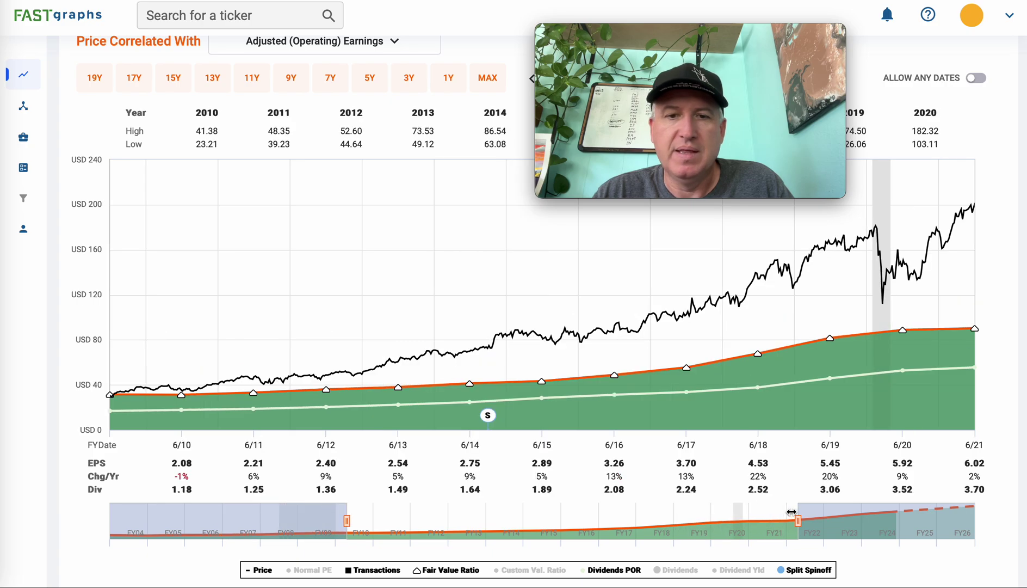
Reset the chart to the MAX period, then limit it to the 11Y period
scroll(585, 501, up, 3)
click(487, 206)
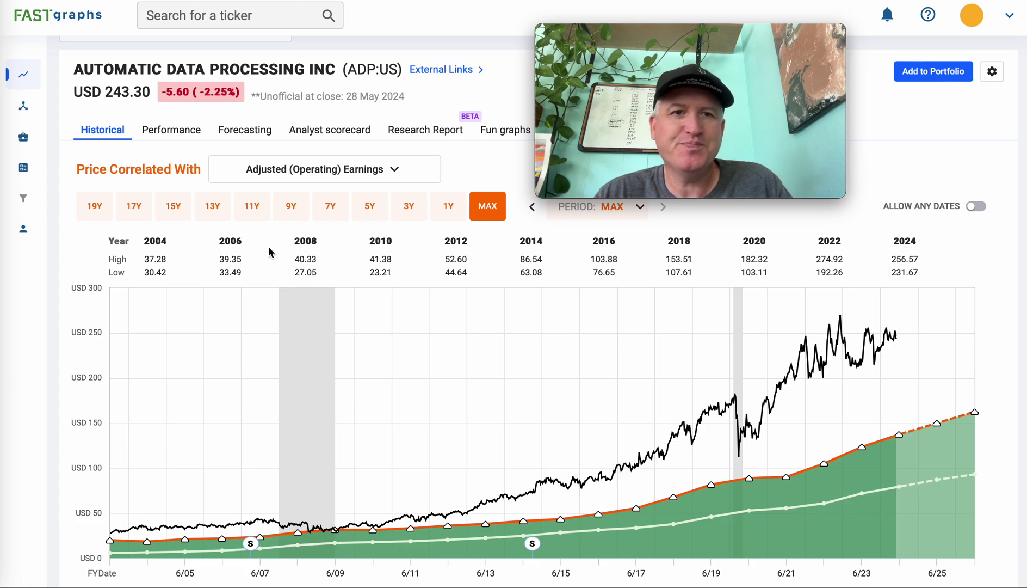
click(255, 213)
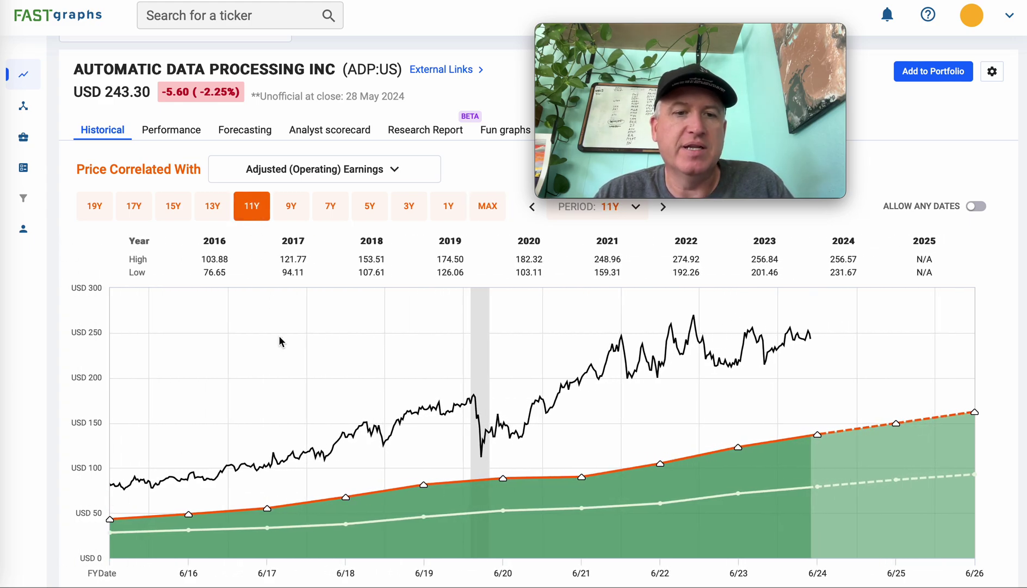
Shorten the chart's date range to end at 6/24 and check the adjusted operating earnings growth rate in the graph key
scroll(278, 336, down, 1)
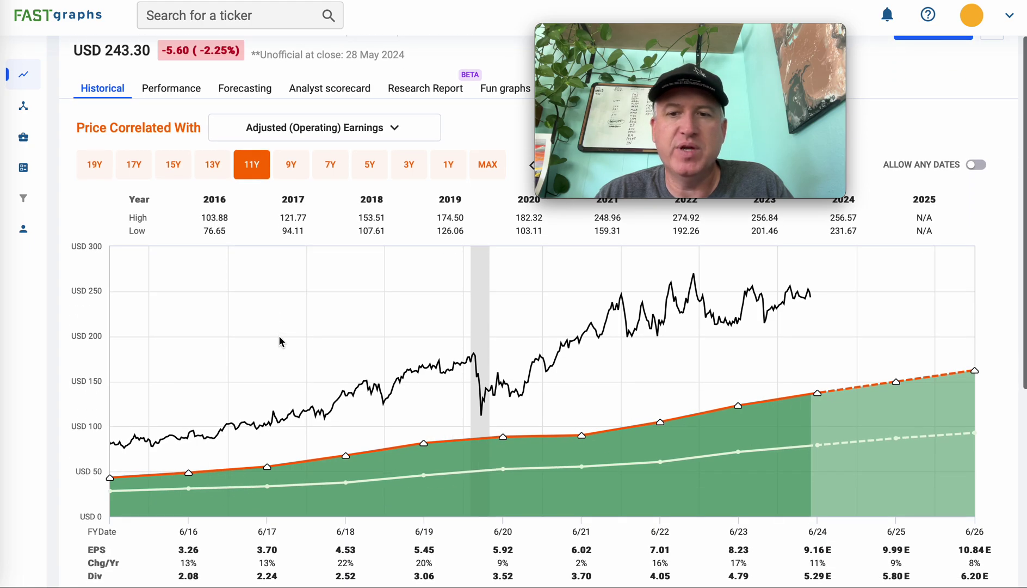
scroll(279, 337, down, 1)
scroll(335, 485, down, 2)
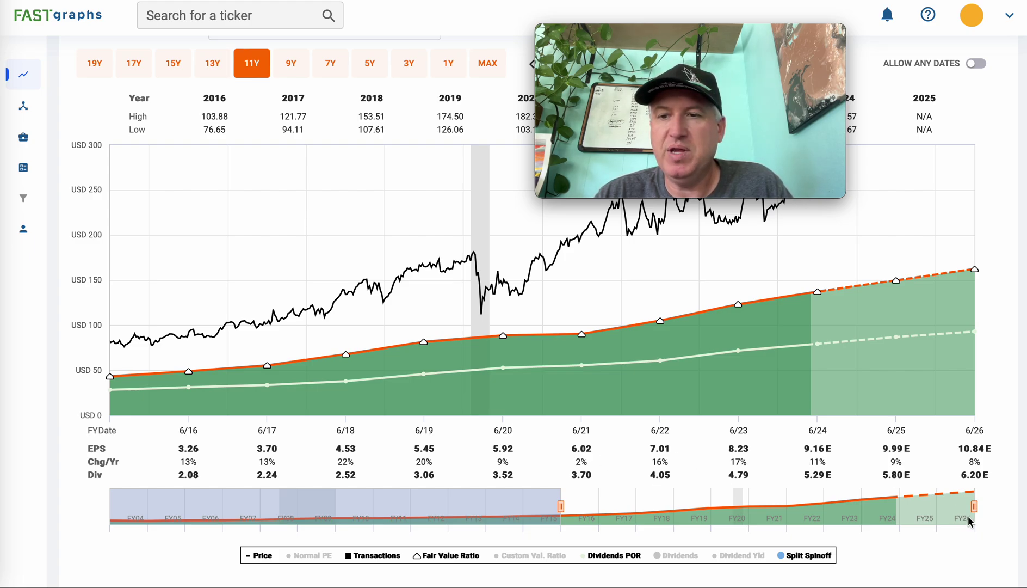
drag(973, 507, 899, 508)
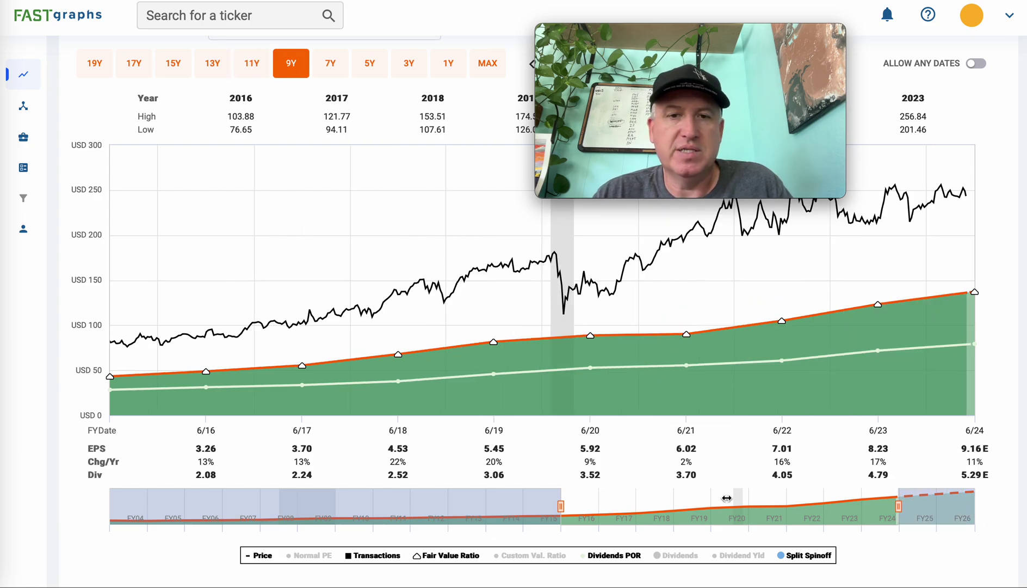
scroll(727, 498, down, 5)
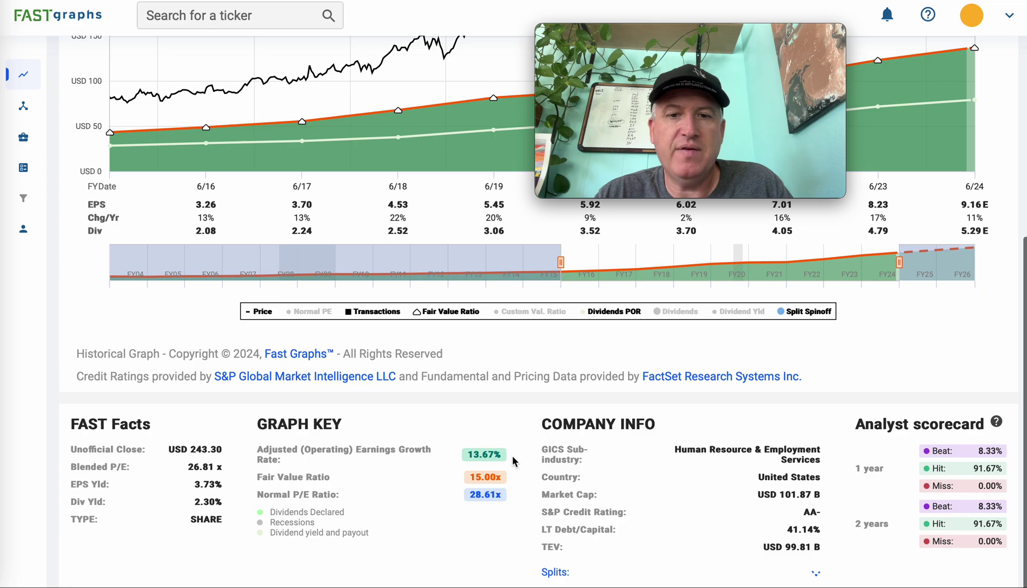
scroll(512, 450, up, 5)
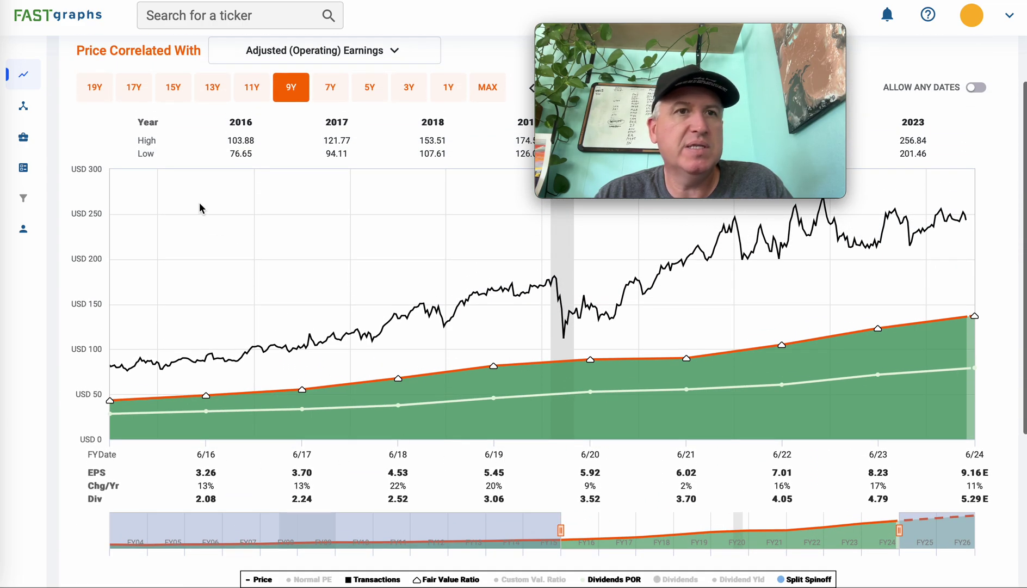
Switch to the Master Valuation Guide Q1 2024 spreadsheet in Google Sheets and review the valuation columns across the ADP row
key(ctrl+Tab)
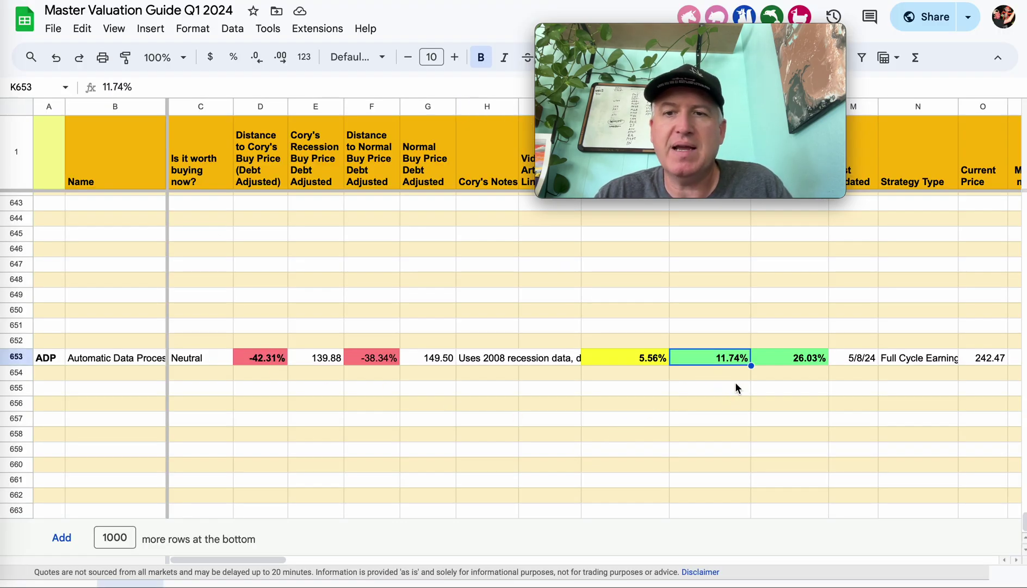
scroll(733, 377, right, 15)
scroll(732, 382, right, 2)
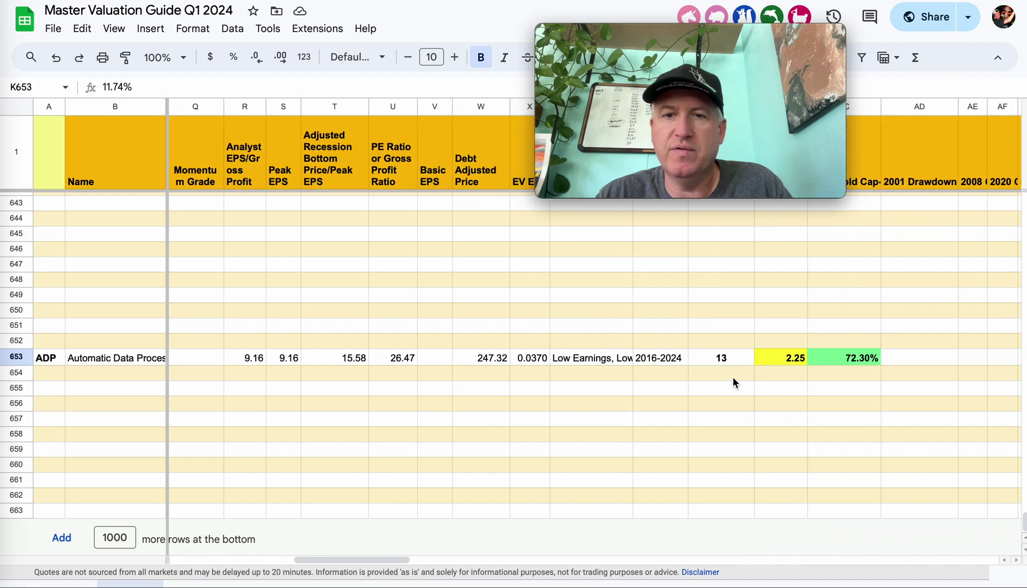
scroll(591, 416, left, 15)
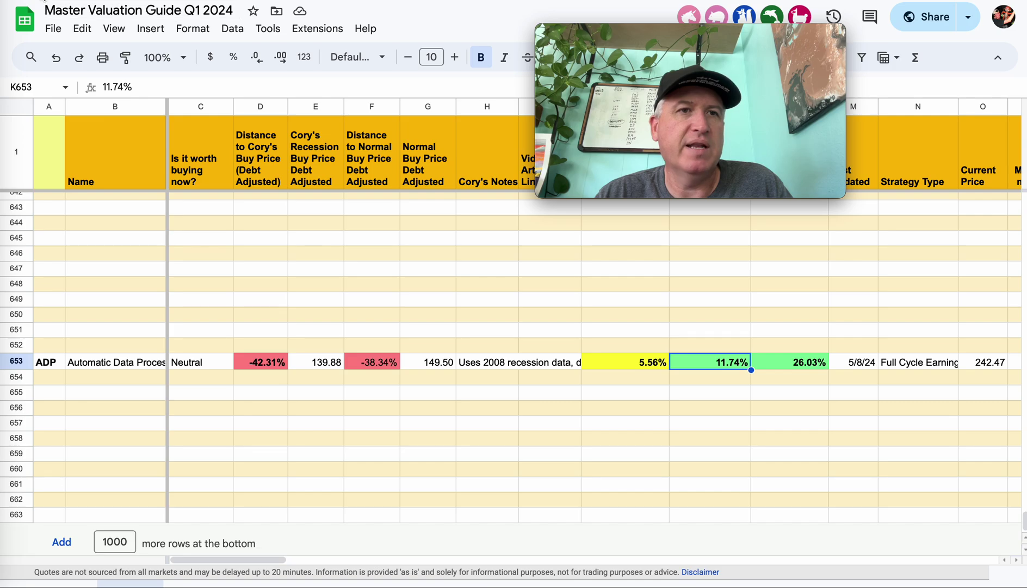
Return to ADP's chart in FAST Graphs and extend its date range to 6/26 to include the forecast years
click(44, 1)
scroll(419, 382, up, 1)
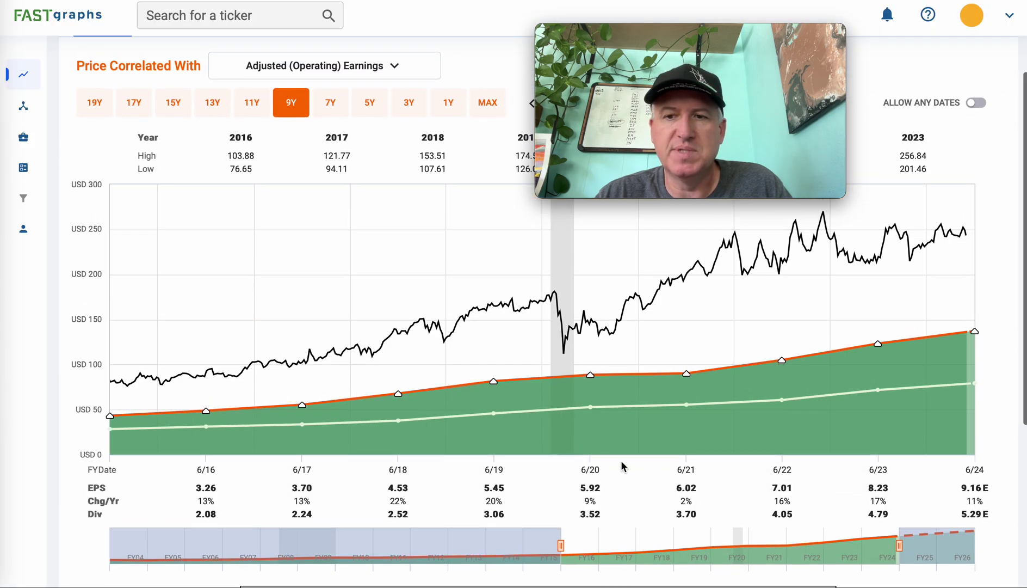
drag(901, 546, 974, 545)
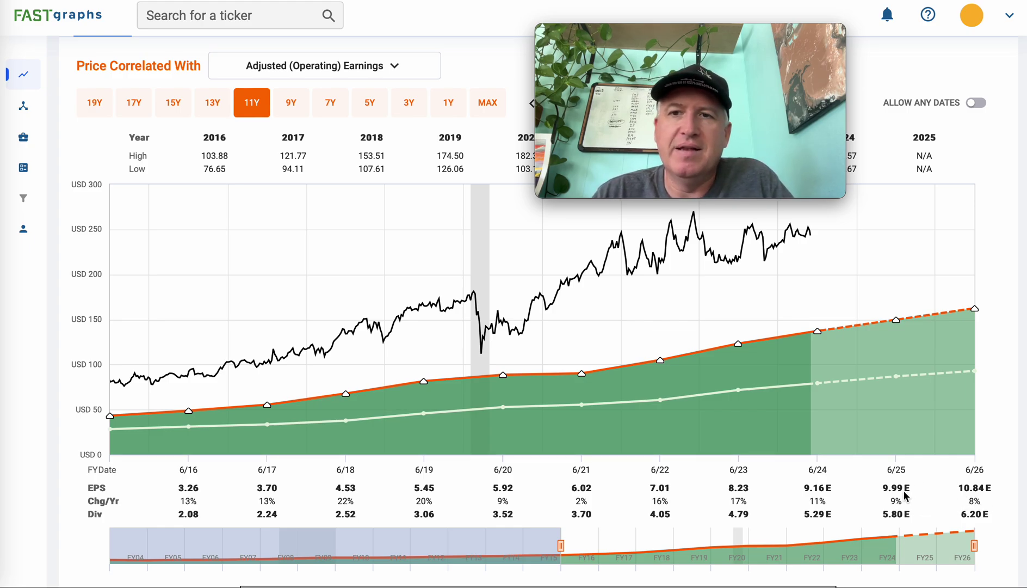
Examine ADP's 11-year price line against its yearly EPS, growth and dividend figures, including the estimates through 6/26
scroll(928, 485, up, 1)
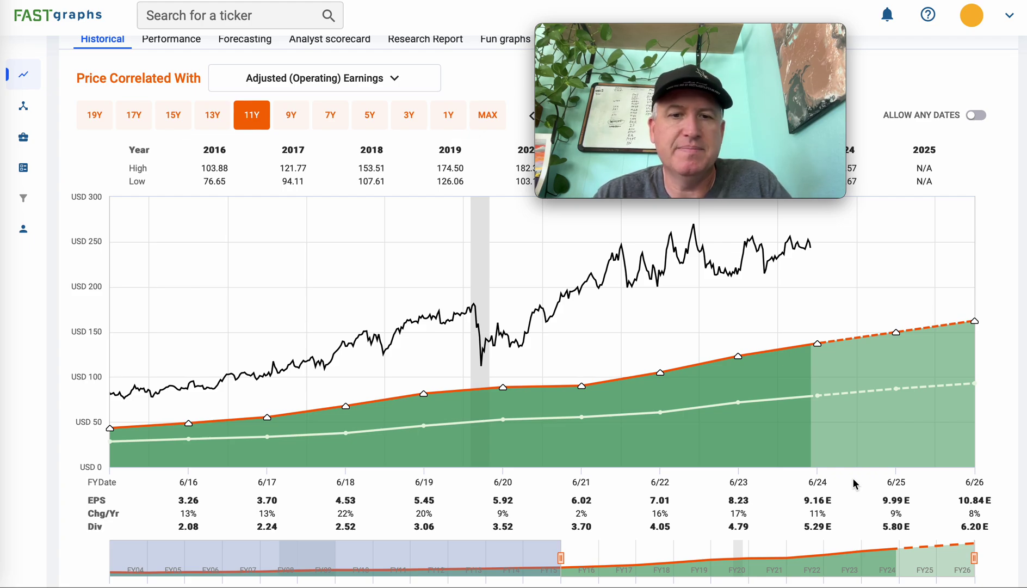
scroll(854, 483, up, 1)
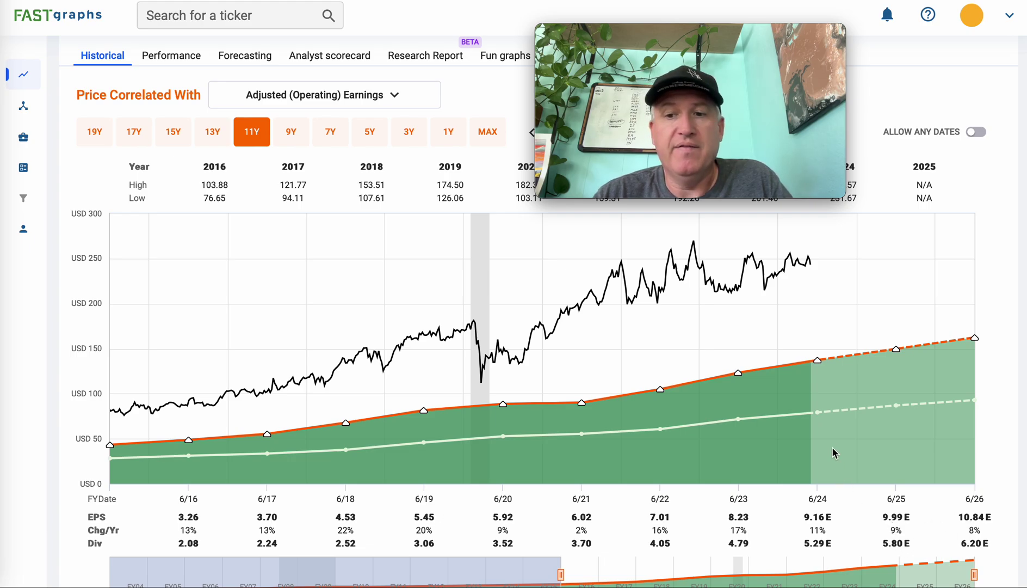
scroll(835, 452, up, 2)
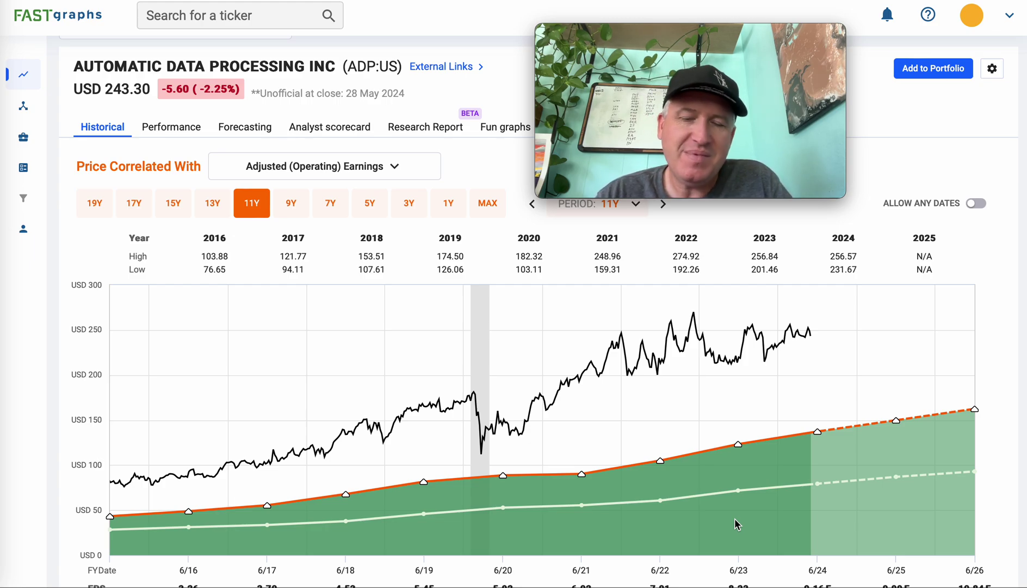
scroll(736, 526, up, 1)
scroll(737, 526, up, 1)
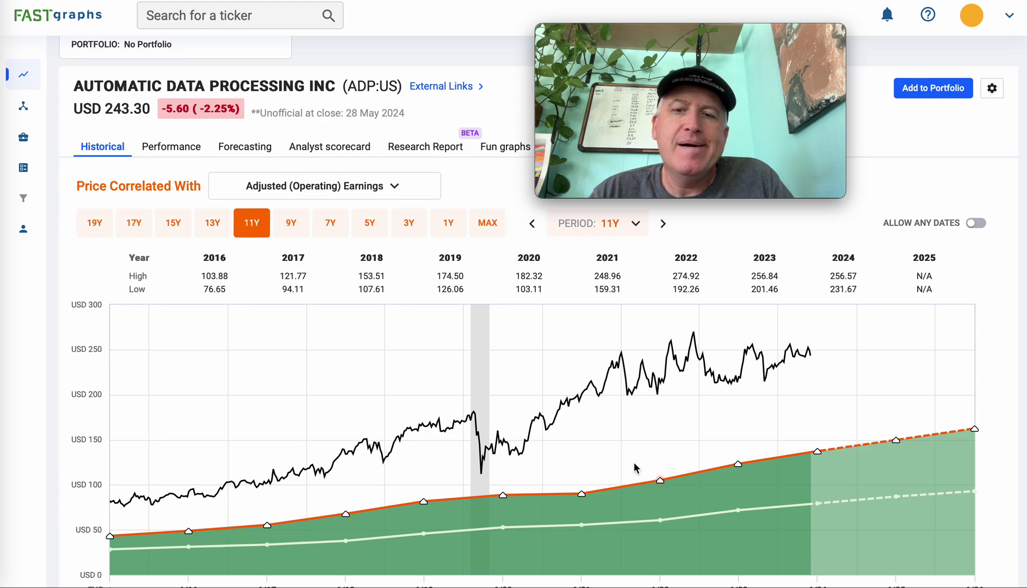
scroll(609, 460, down, 2)
scroll(609, 460, down, 1)
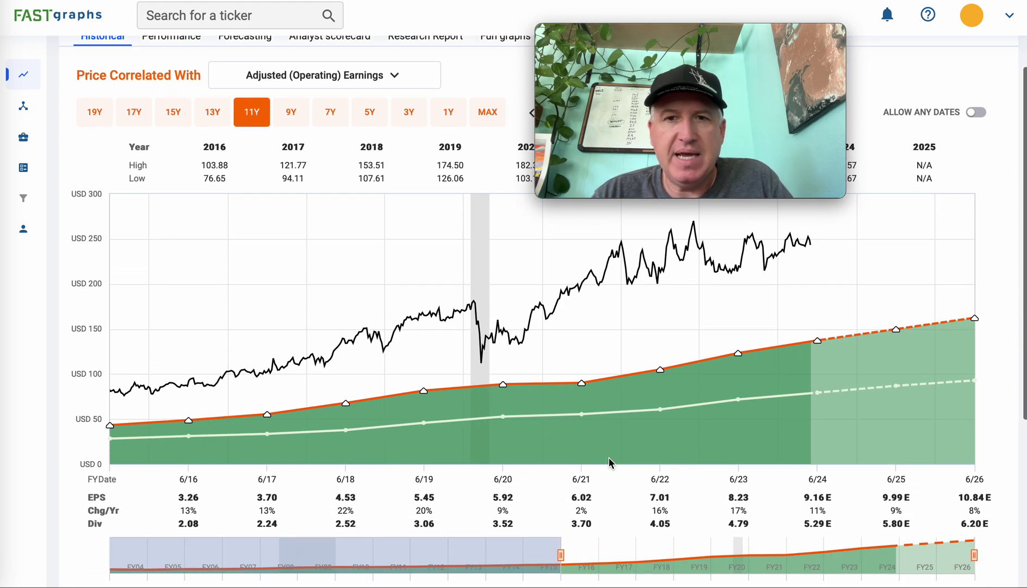
scroll(609, 460, up, 1)
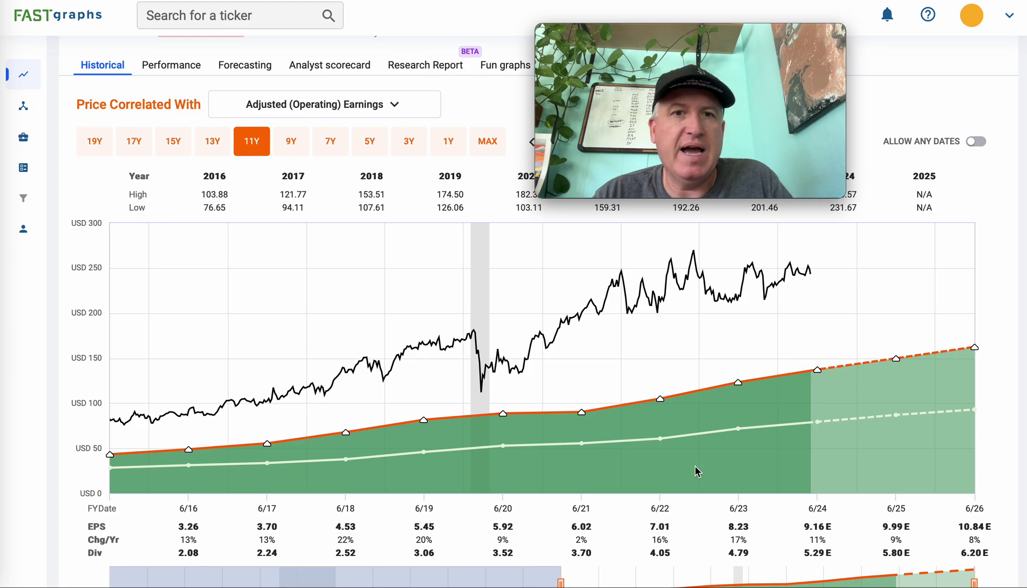
scroll(697, 470, up, 1)
scroll(617, 426, up, 1)
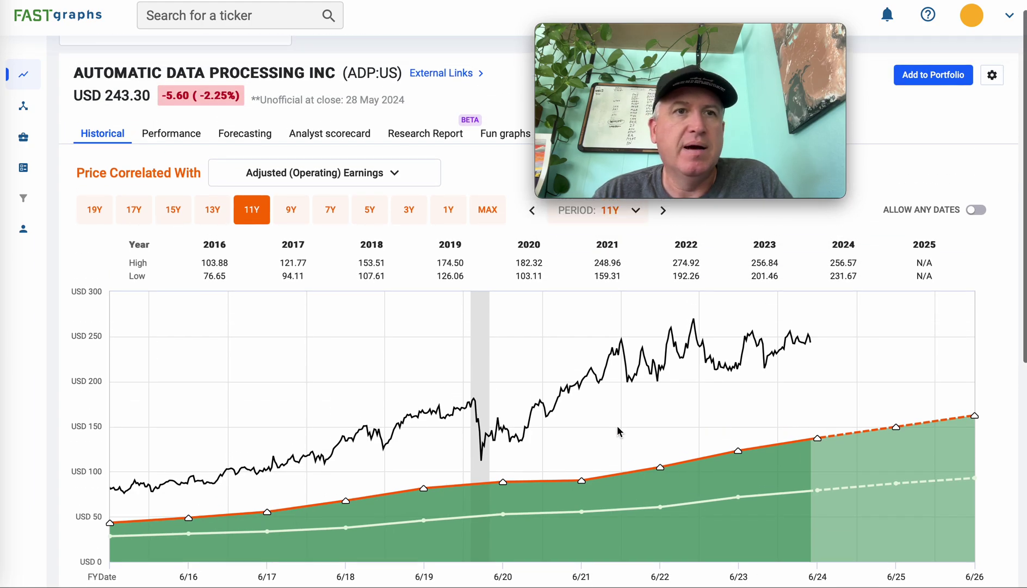
Switch to the Master Valuation Guide spreadsheet and inspect the PE ratio and EV earnings yield formulas in the ADP row
key(ctrl+Tab)
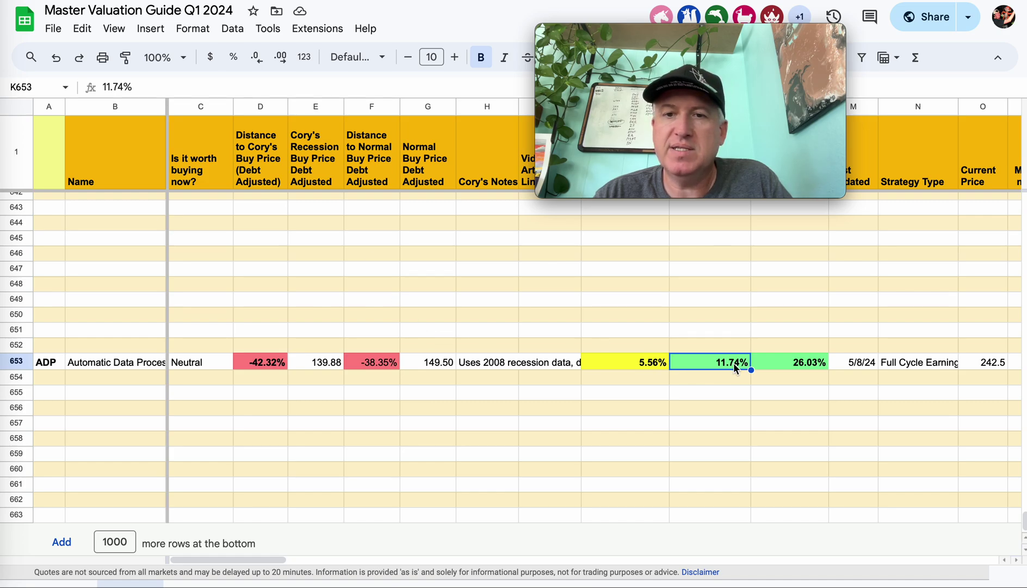
scroll(738, 381, right, 10)
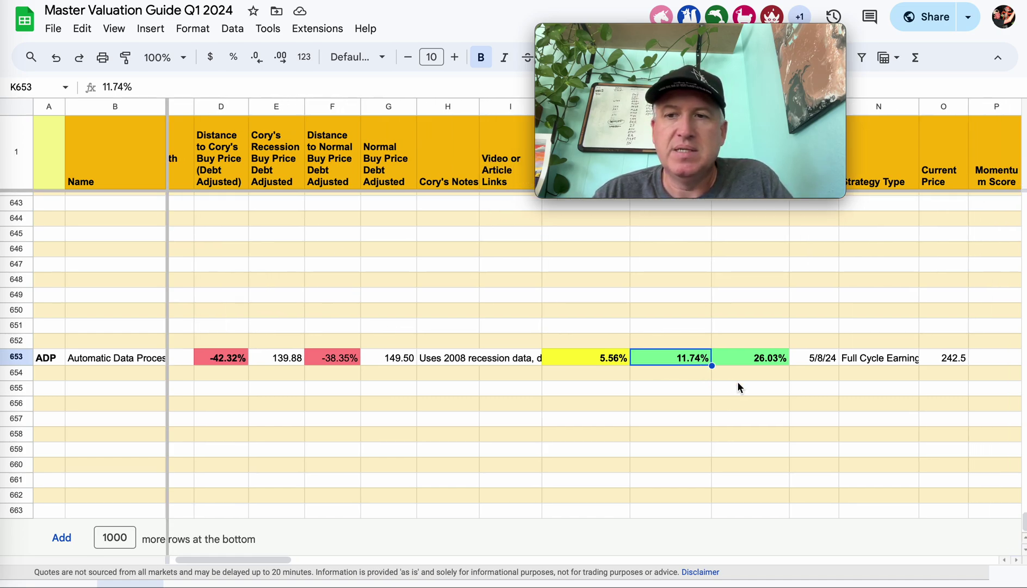
scroll(738, 381, right, 5)
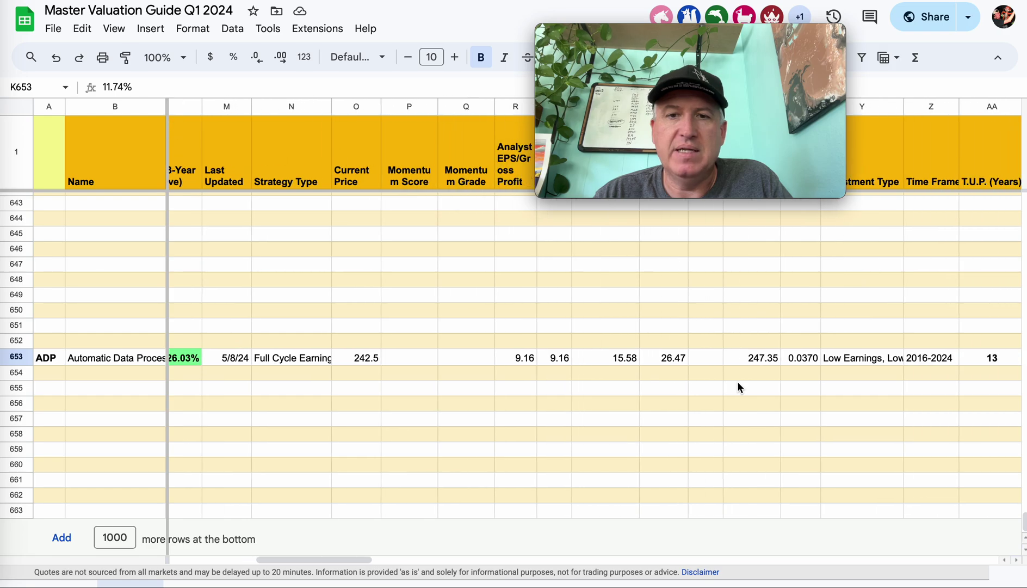
scroll(738, 382, right, 2)
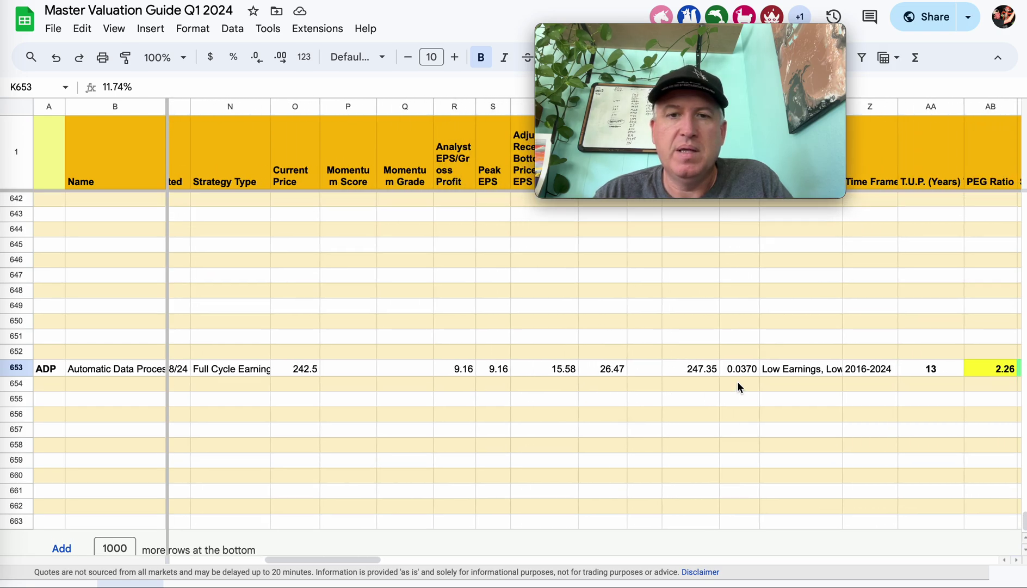
click(604, 372)
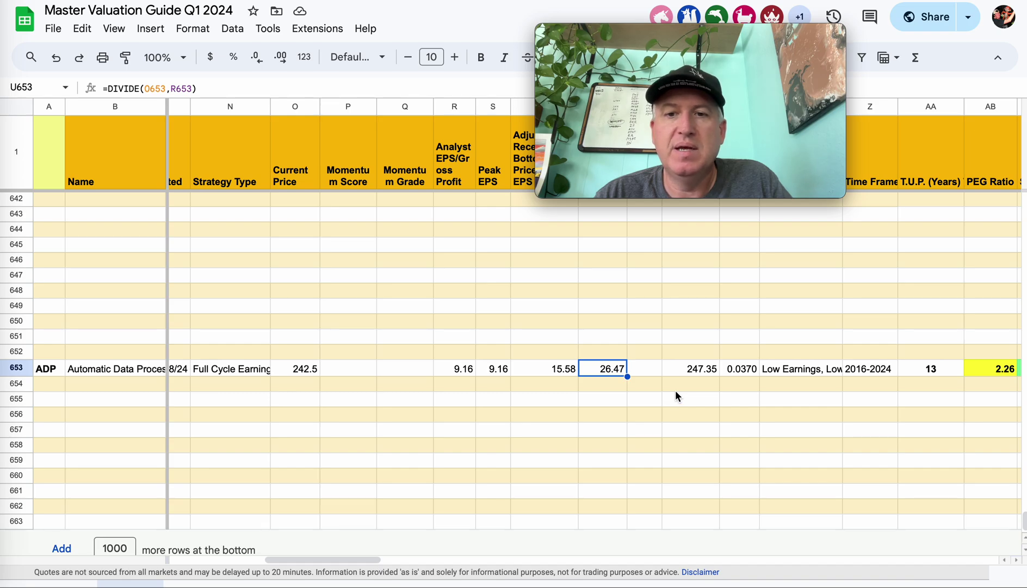
click(740, 369)
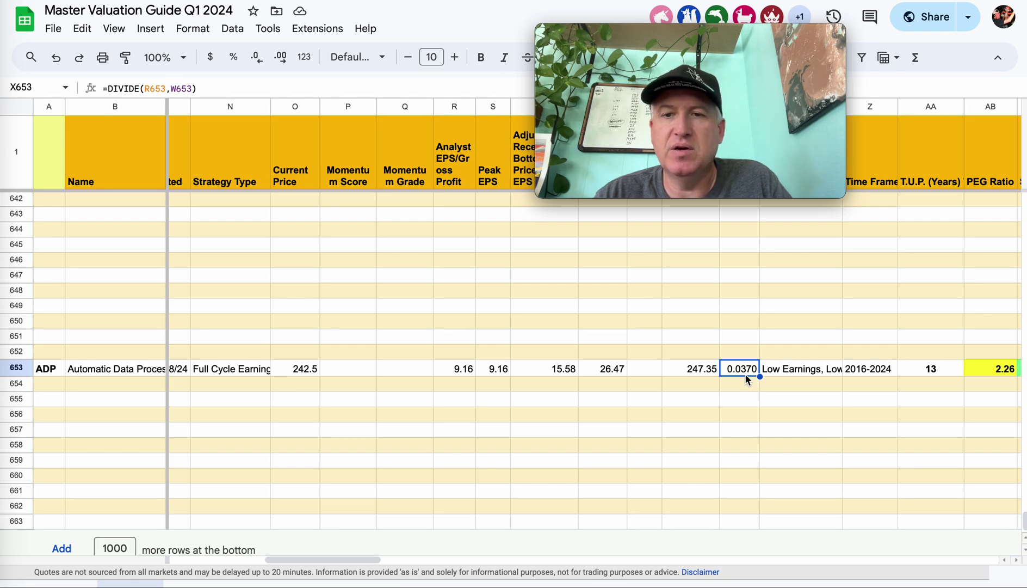
scroll(768, 391, right, 4)
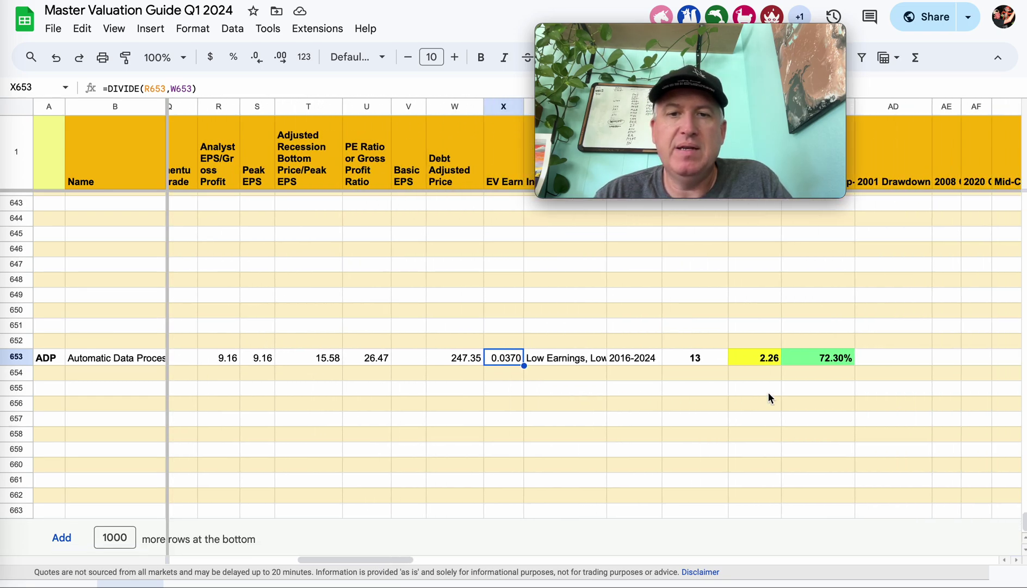
scroll(768, 392, right, 1)
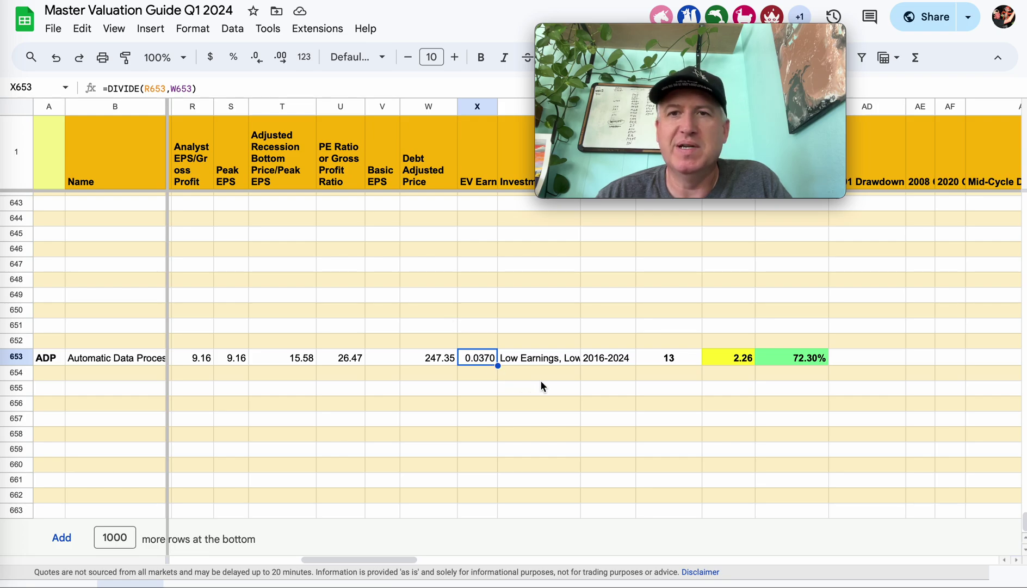
Inspect ADP's debt-adjusted earnings yield on $100 and its cumulative return formulas from the 1-year through the 10-year column
scroll(746, 405, right, 10)
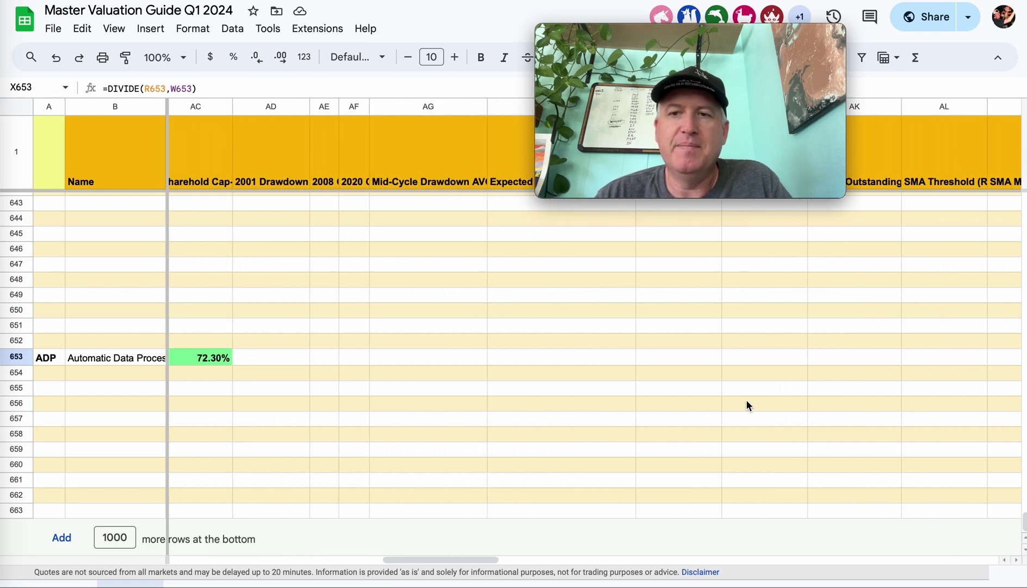
scroll(745, 405, right, 5)
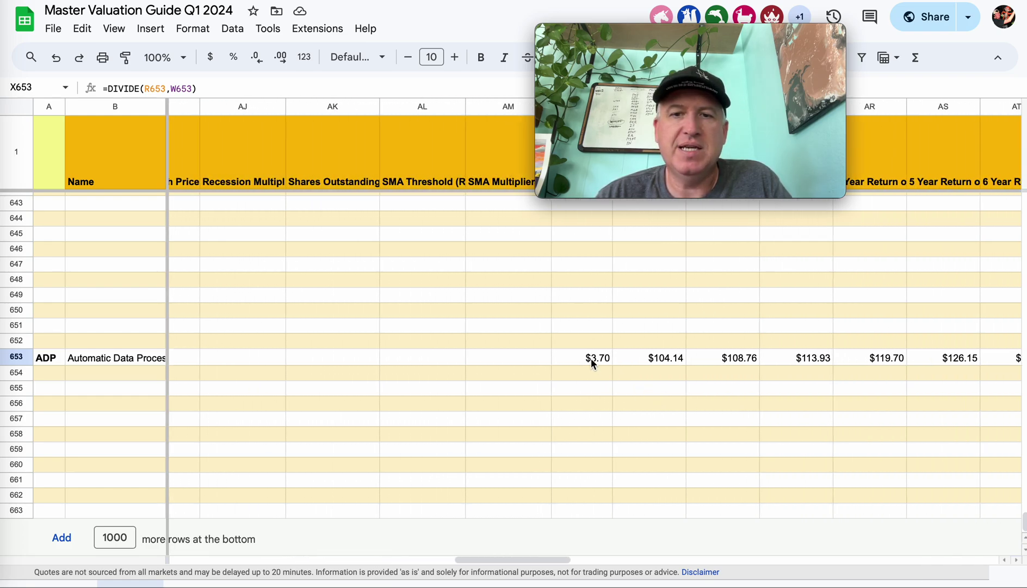
click(591, 358)
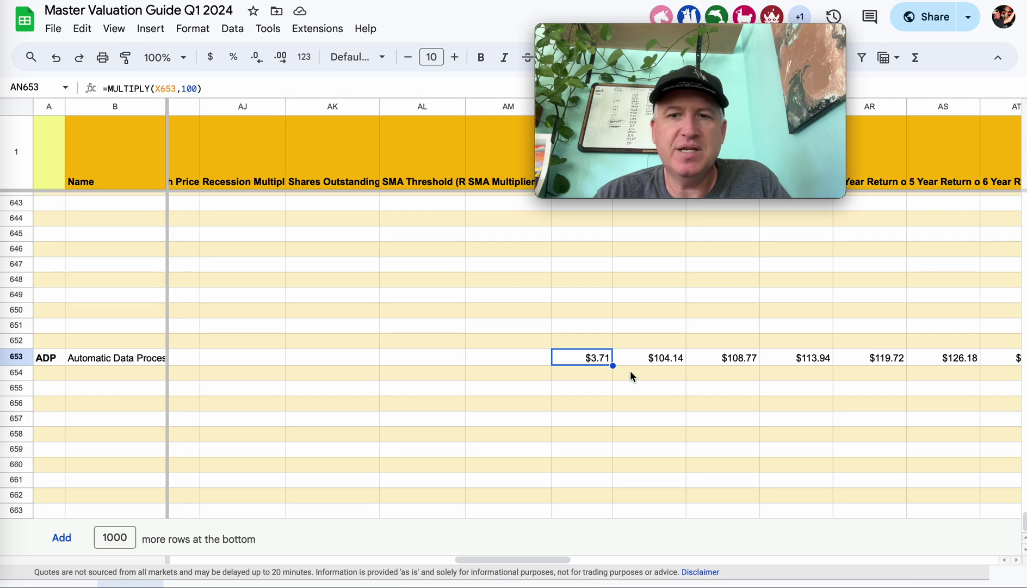
click(667, 360)
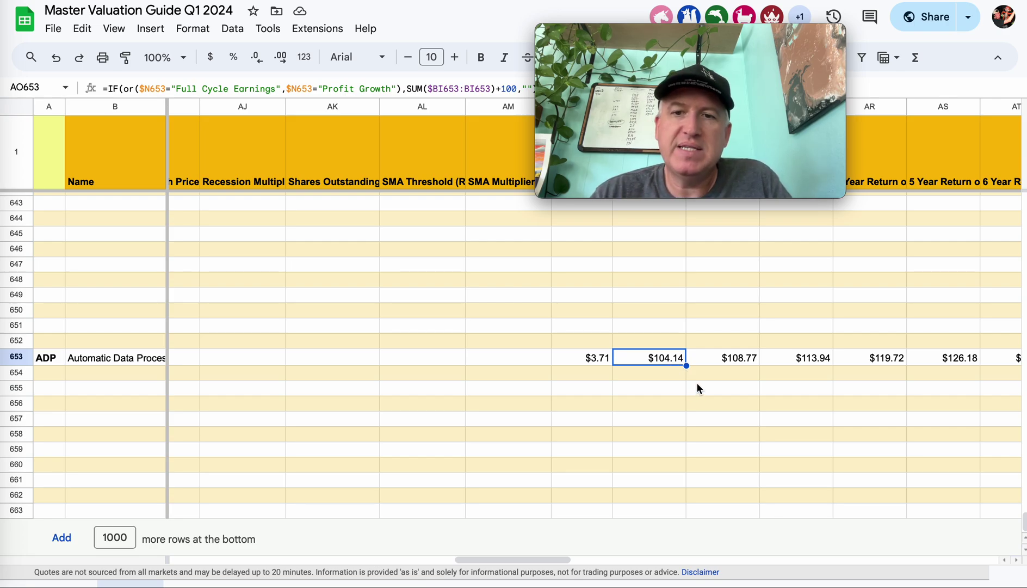
scroll(734, 383, right, 2)
scroll(734, 384, right, 5)
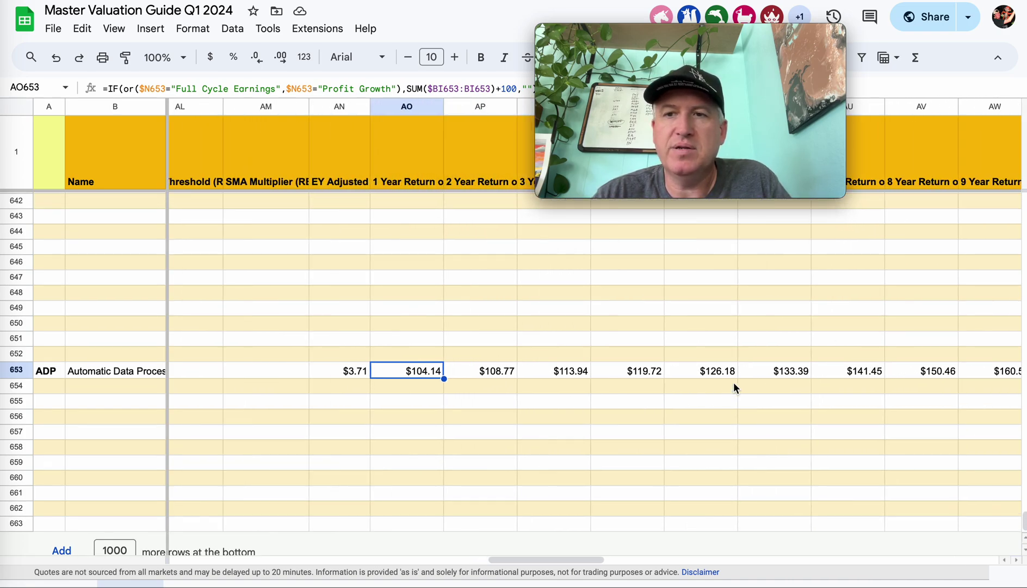
scroll(734, 383, right, 4)
click(936, 368)
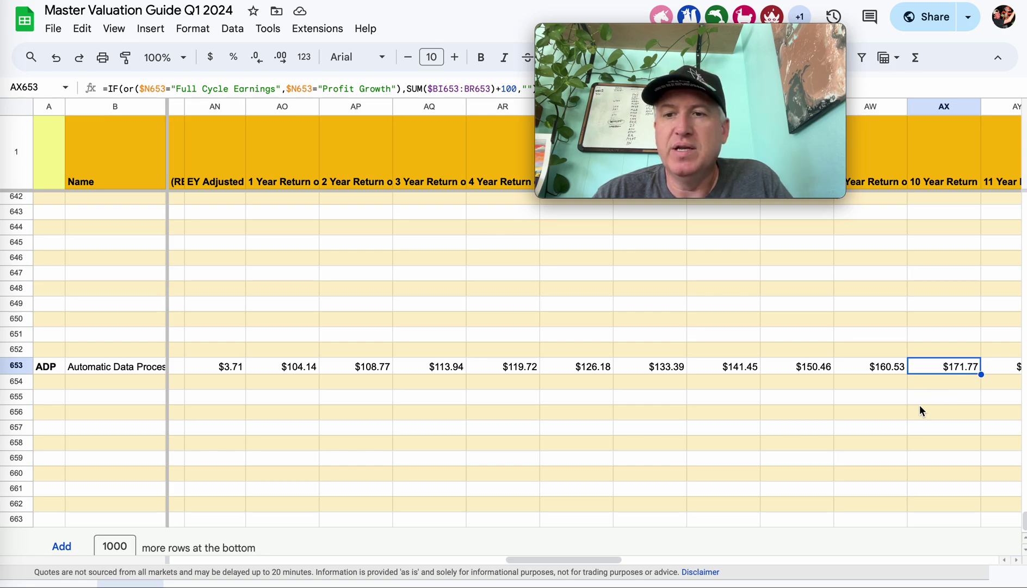
Go back to ADP's Business Owner's CAGR formula and compare it with the cyclically adjusted earnings growth rate
scroll(371, 429, left, 15)
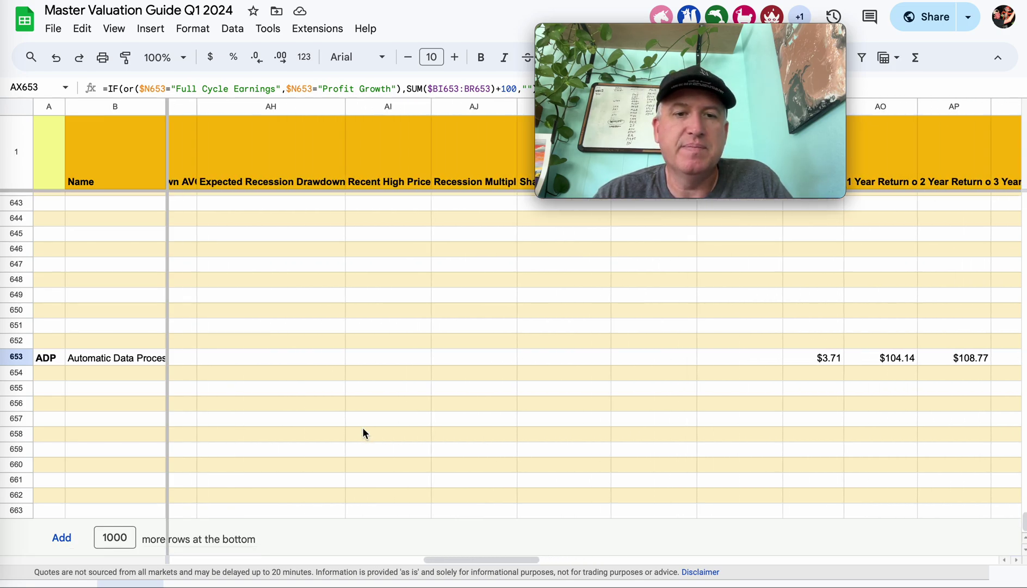
scroll(363, 429, left, 20)
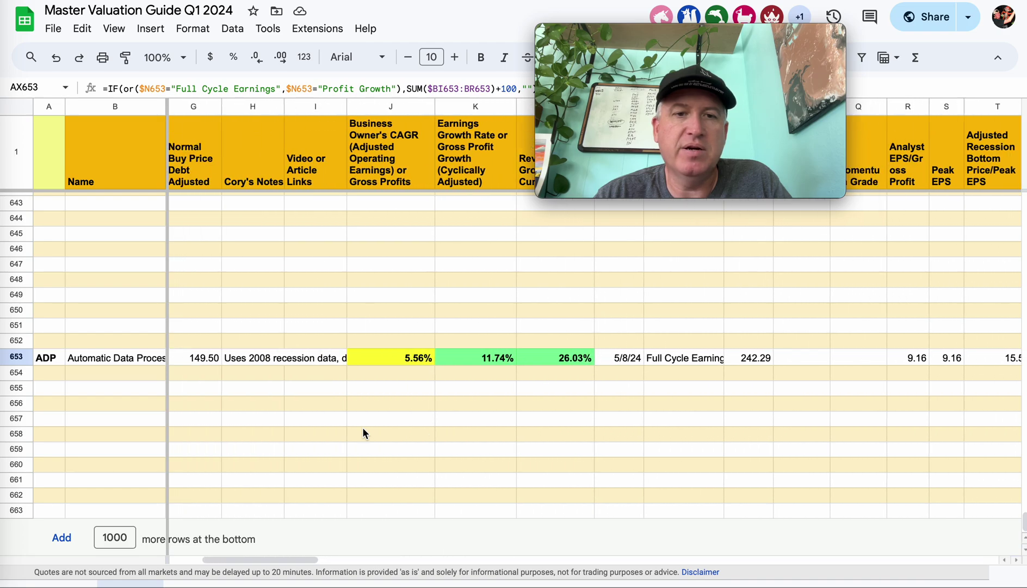
click(584, 358)
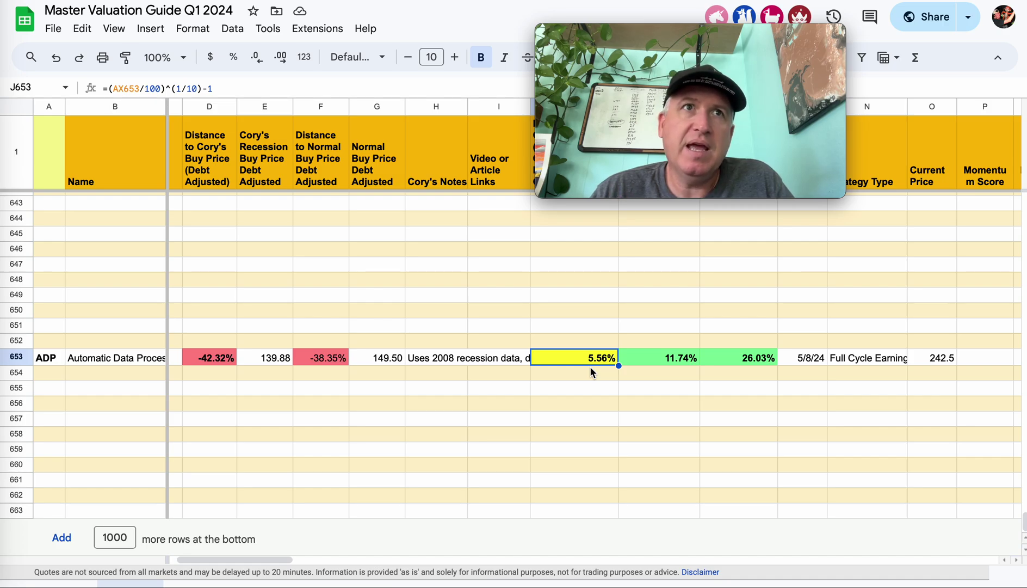
click(683, 357)
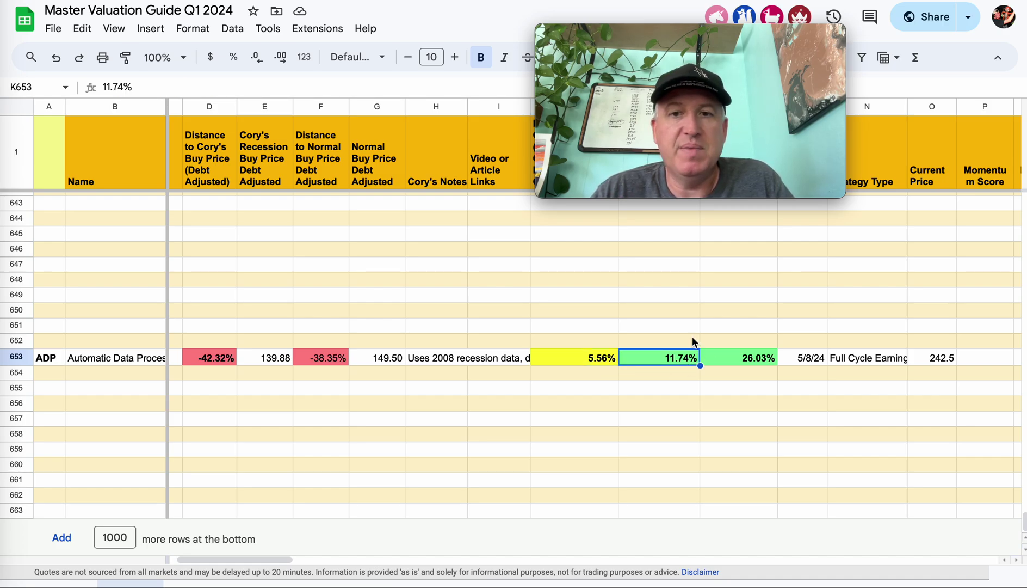
click(605, 371)
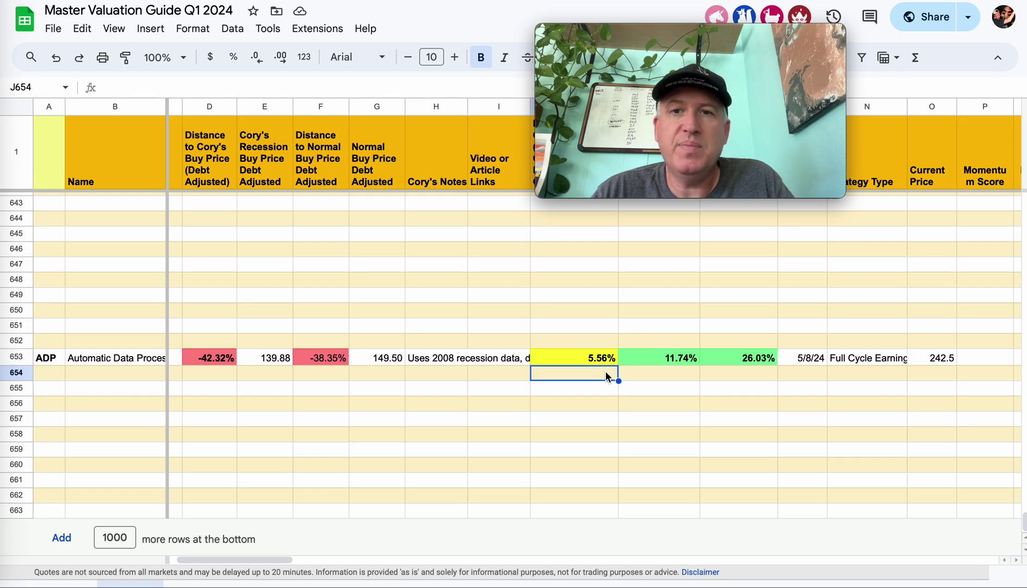
click(643, 378)
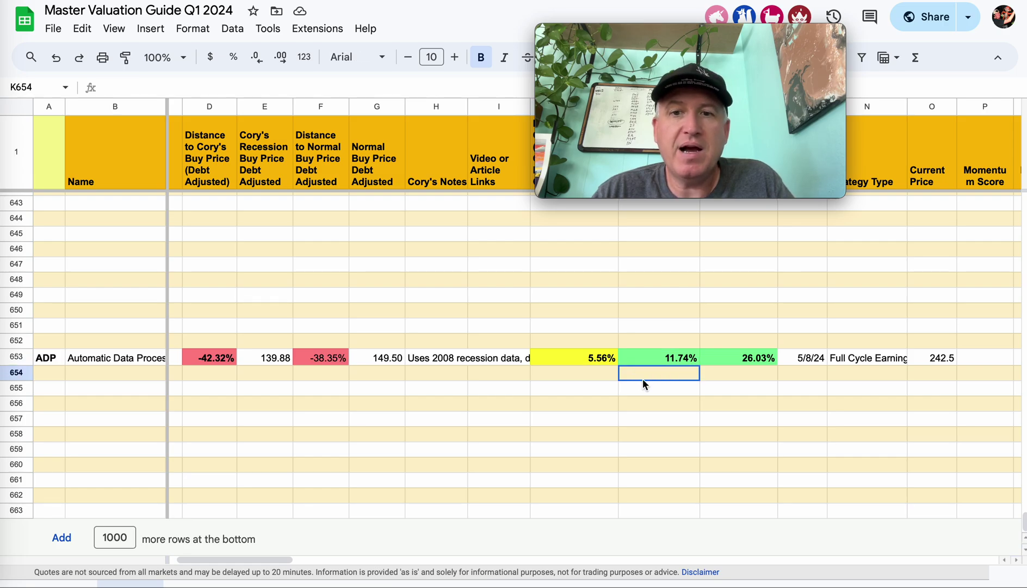
click(587, 341)
click(588, 362)
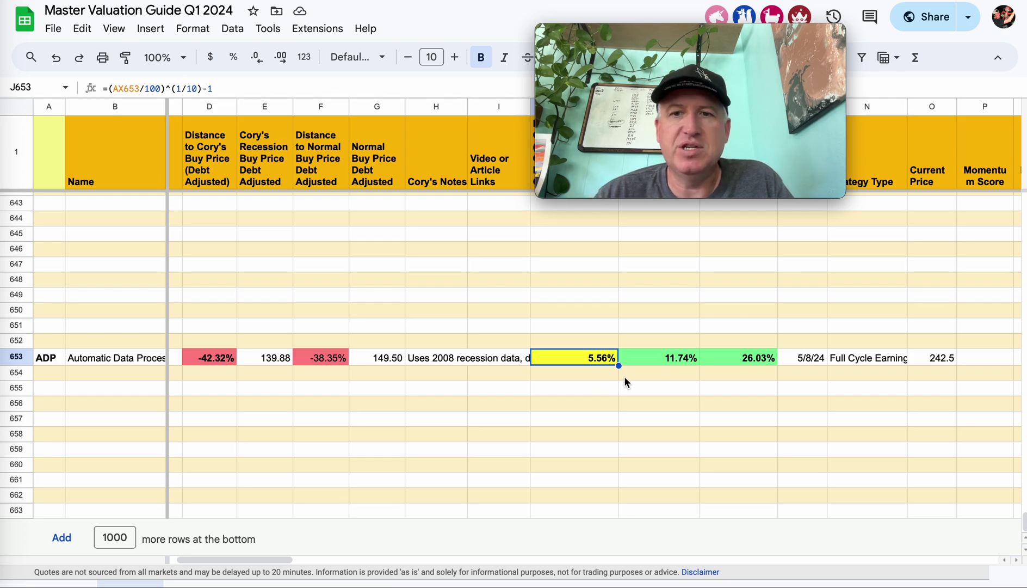
click(681, 363)
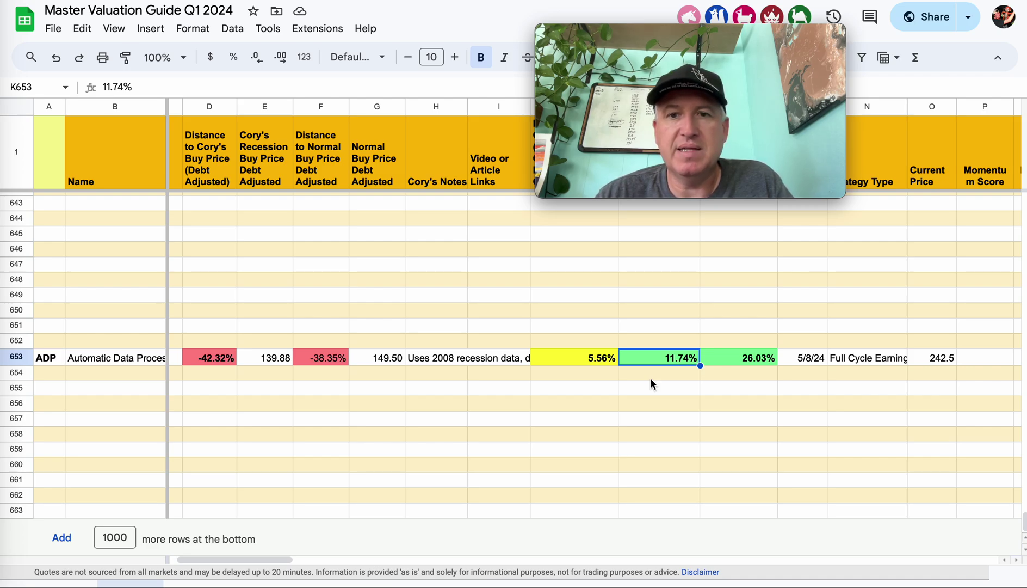
click(589, 358)
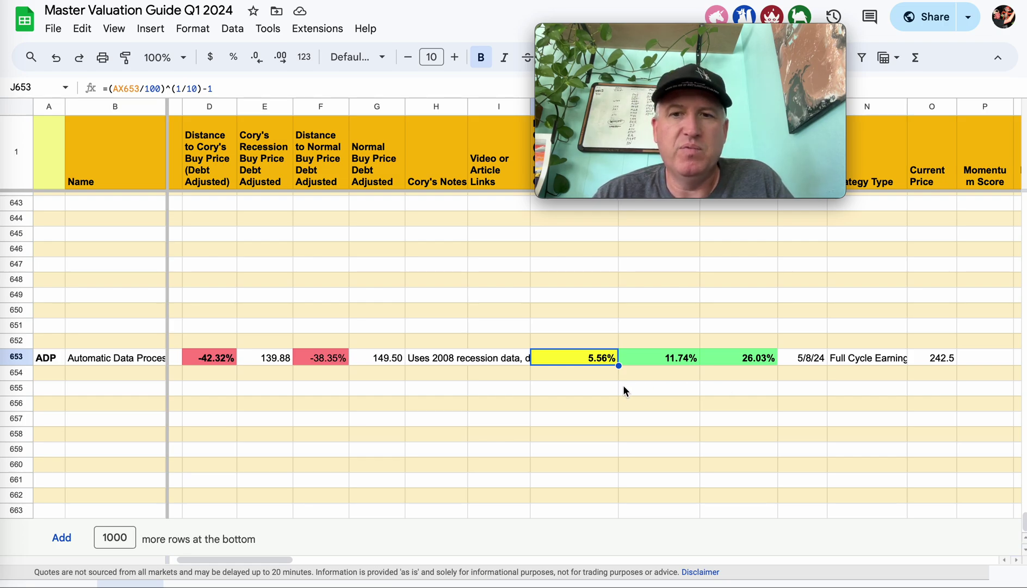
Test a current price of 200 in the ADP row, check its effect on the CAGR, and undo the change
click(926, 355)
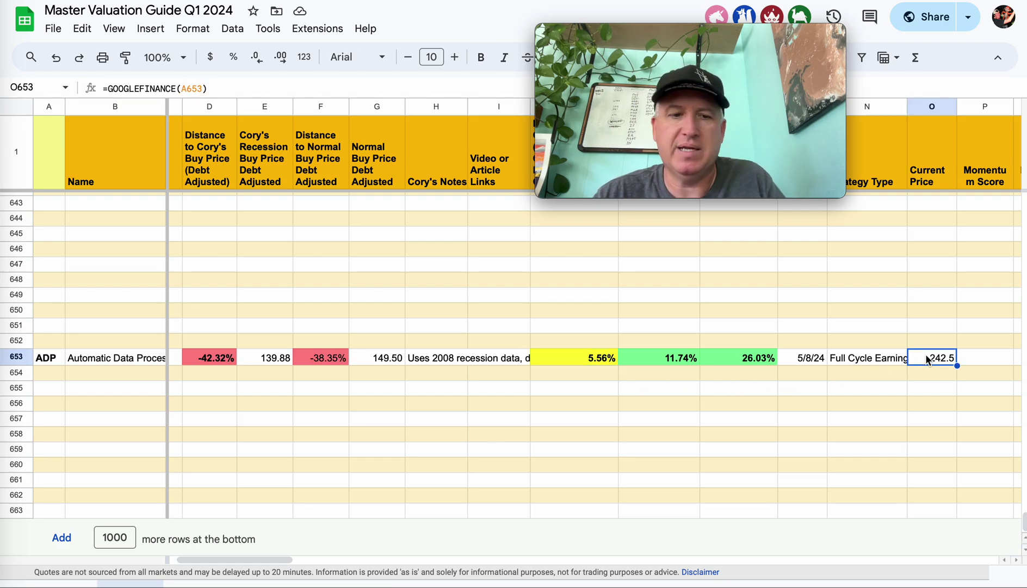
text(20)
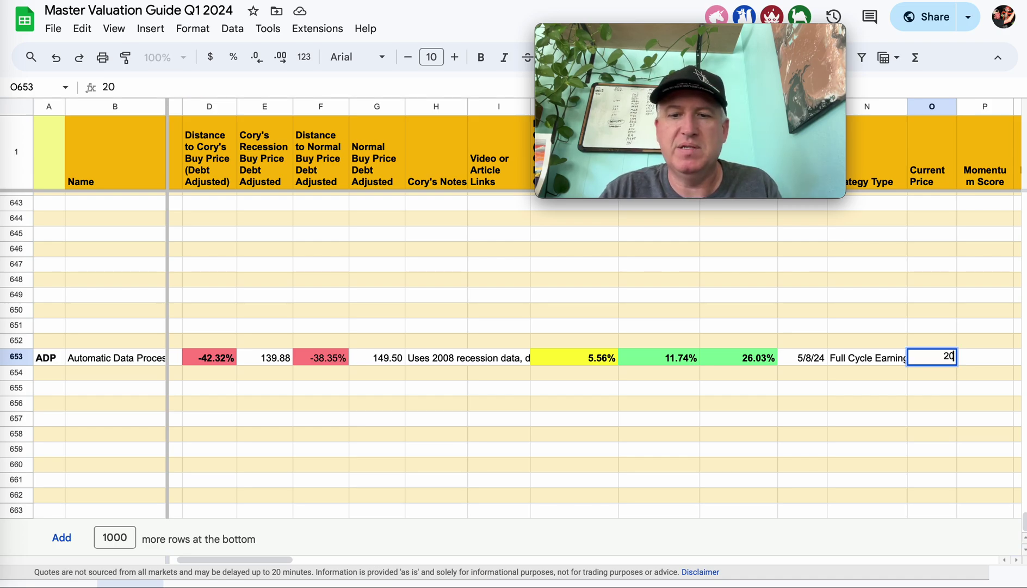
text(0)
key(Return)
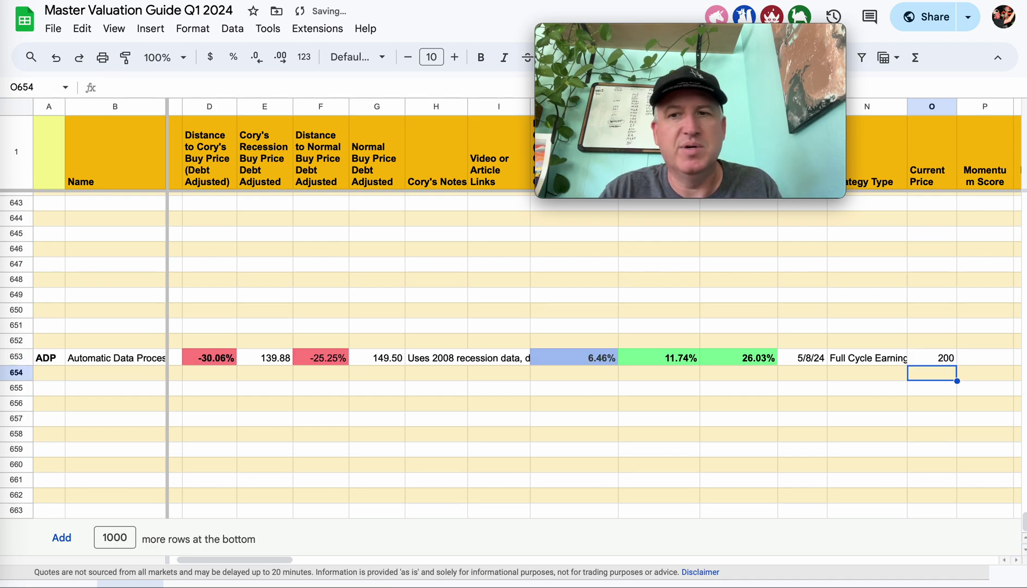
key(ctrl+z)
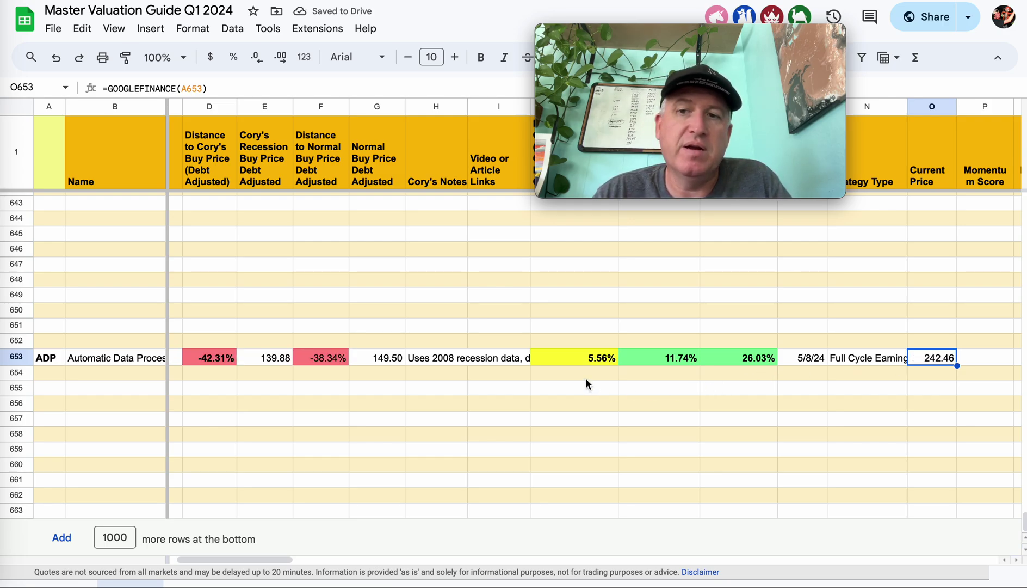
Compare ADP's debt-adjusted normal buy price with its debt-adjusted recession buy price
click(394, 358)
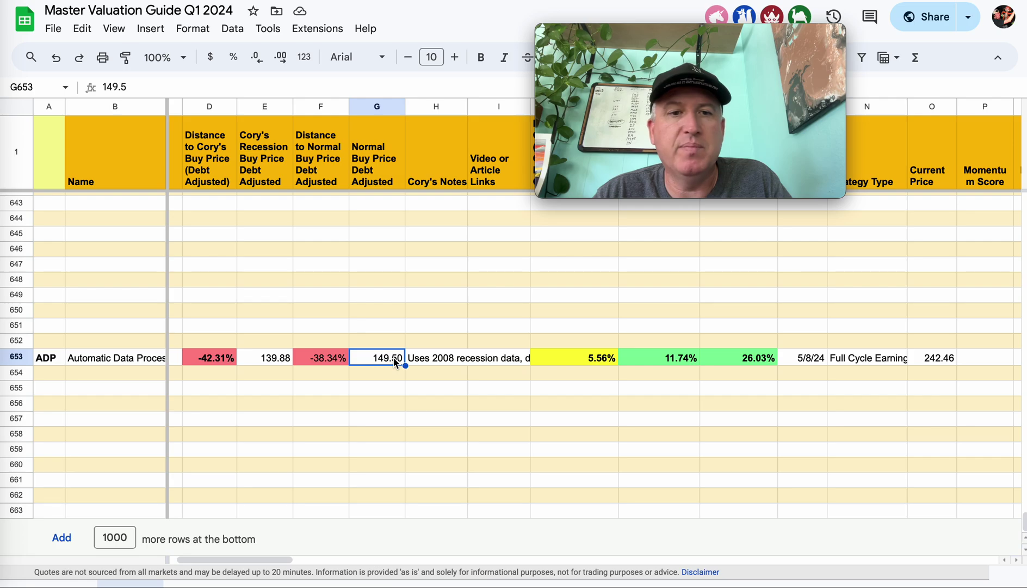
click(281, 360)
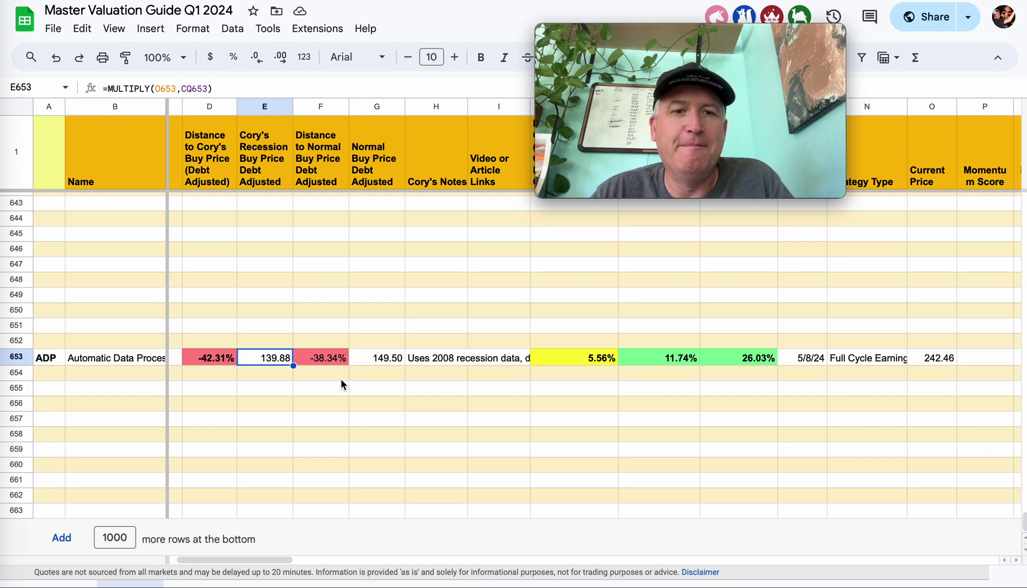
click(382, 360)
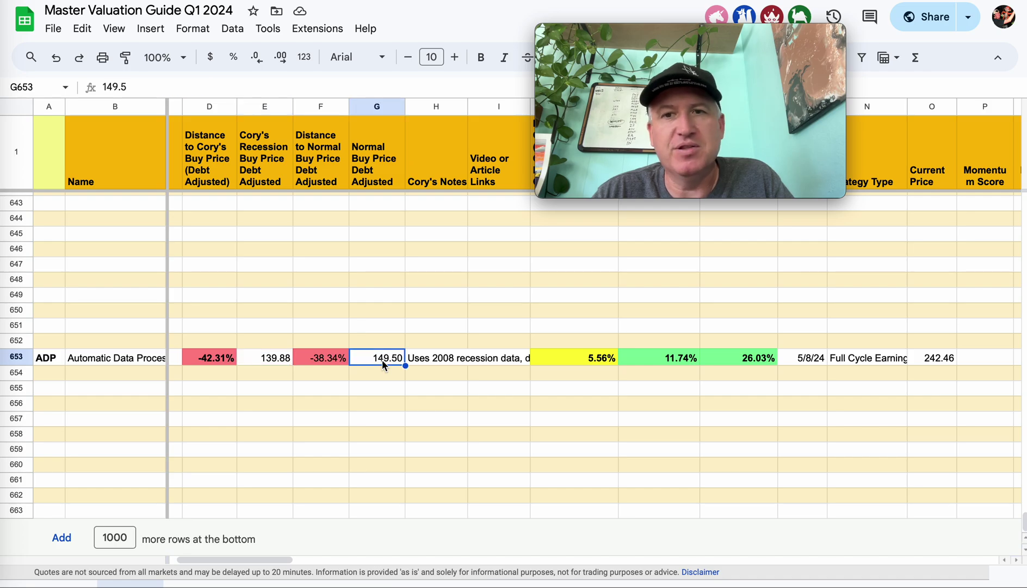
click(275, 361)
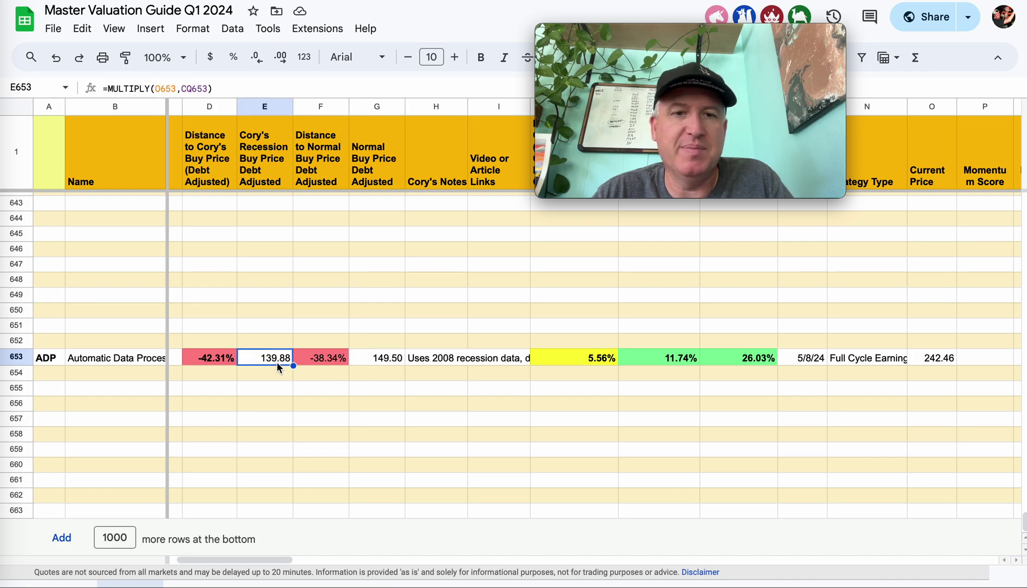
click(390, 361)
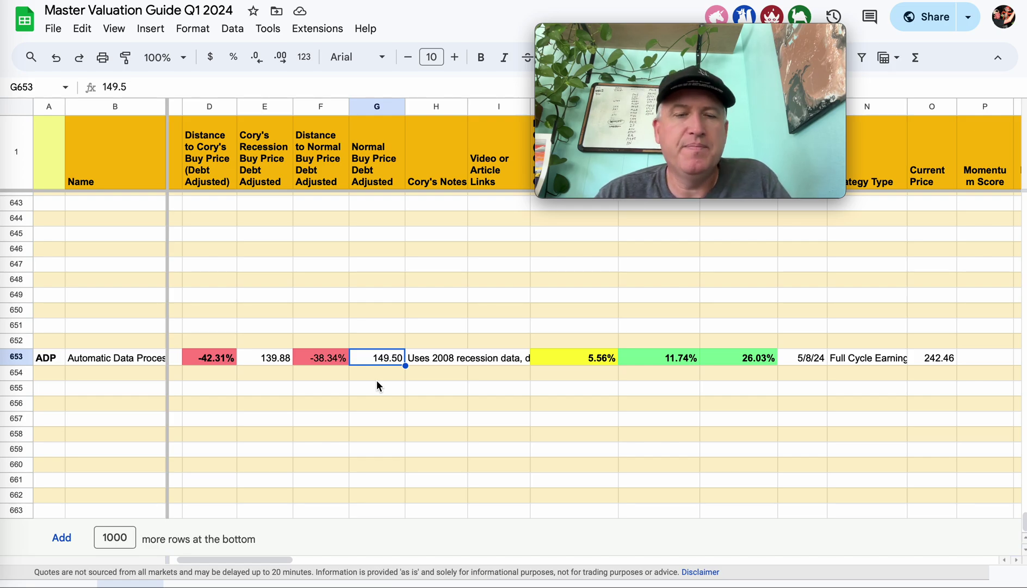
click(266, 359)
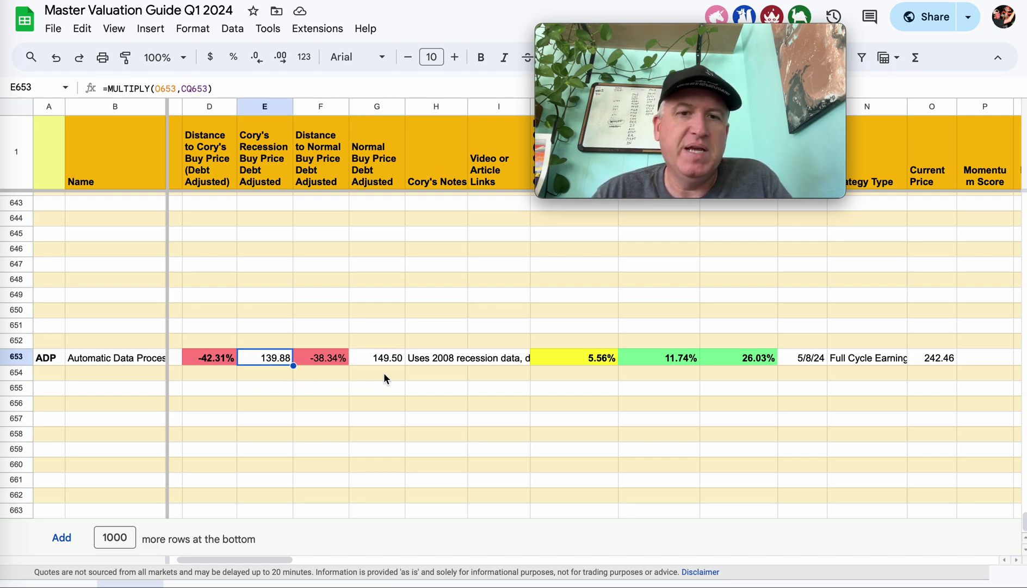
Switch to ADP's FAST Graphs page and examine the 11-year price history against its yearly earnings per share and forward estimates
key(ctrl+Tab)
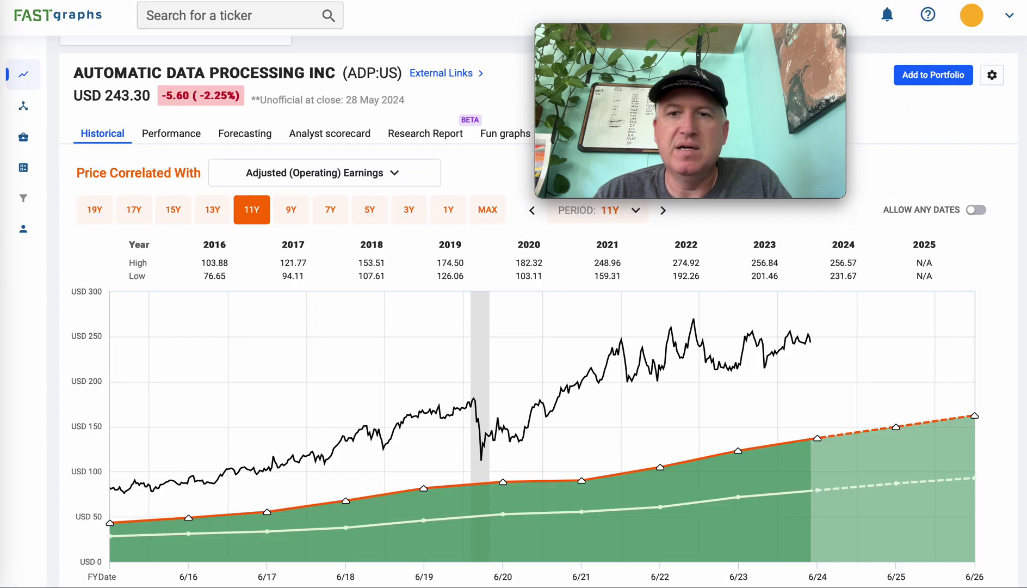
scroll(779, 456, down, 1)
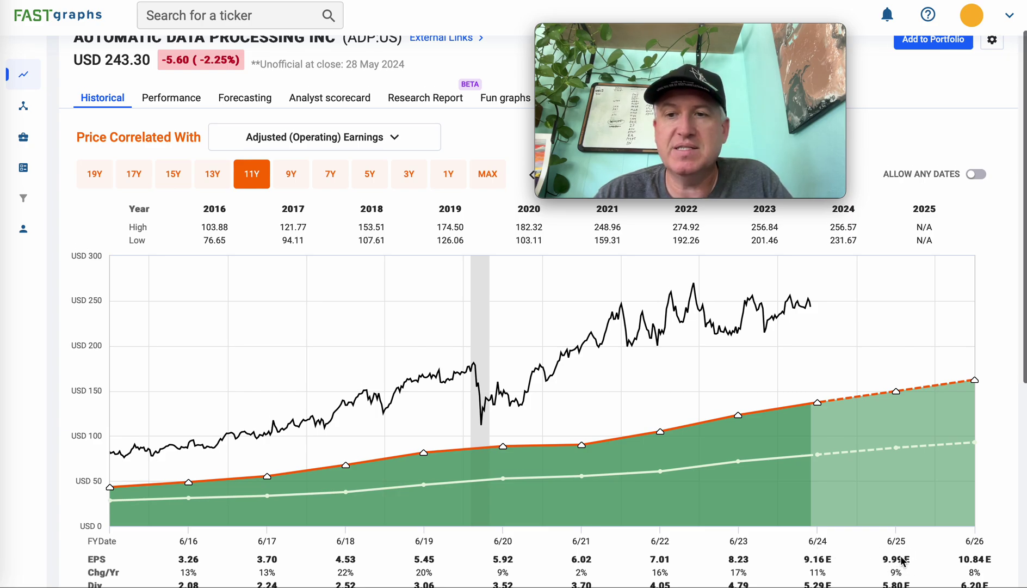
scroll(902, 557, down, 1)
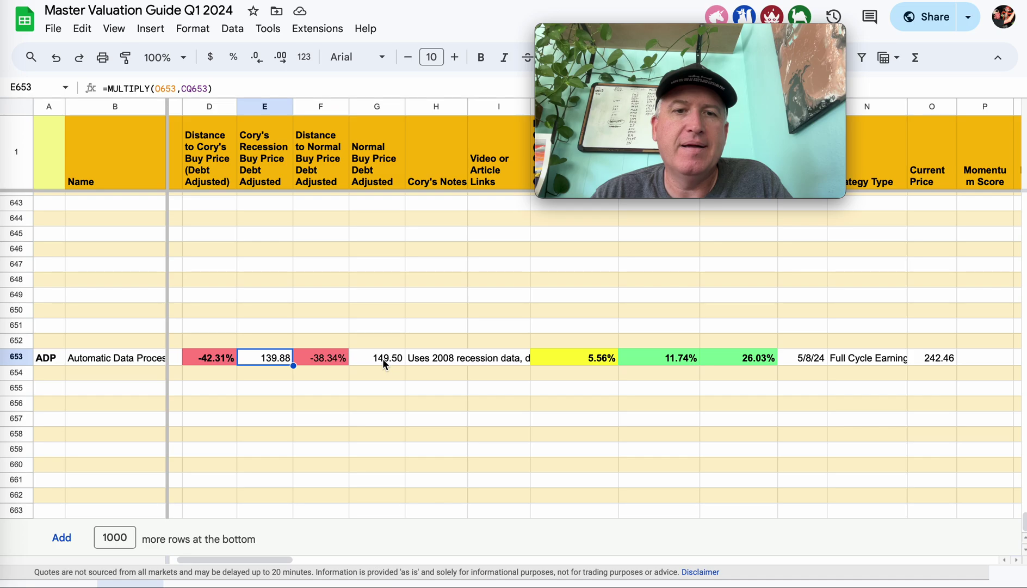
Return to the valuation spreadsheet and recheck ADP's normal buy price and Cory's recession buy price, both debt adjusted
click(383, 359)
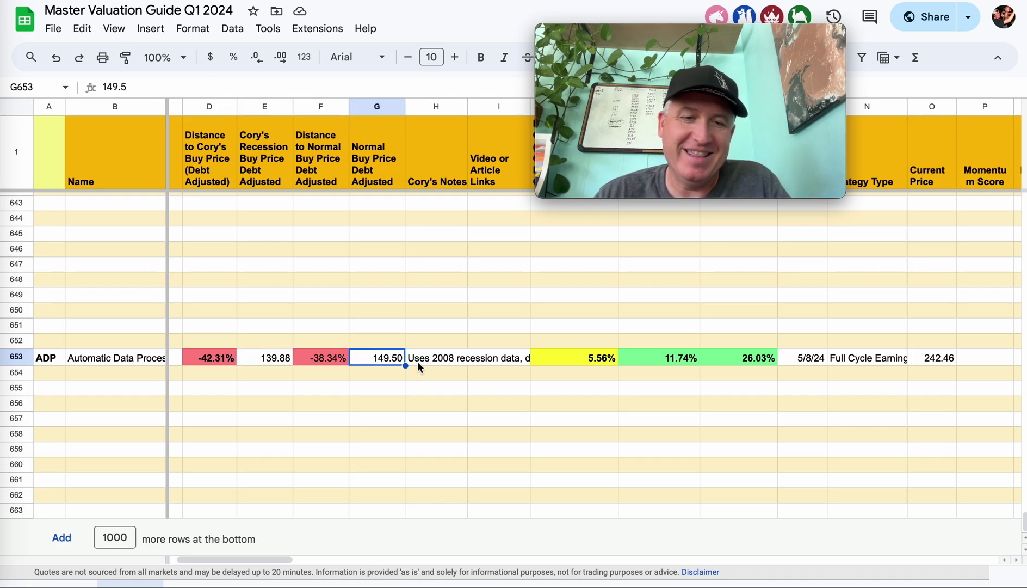
click(287, 354)
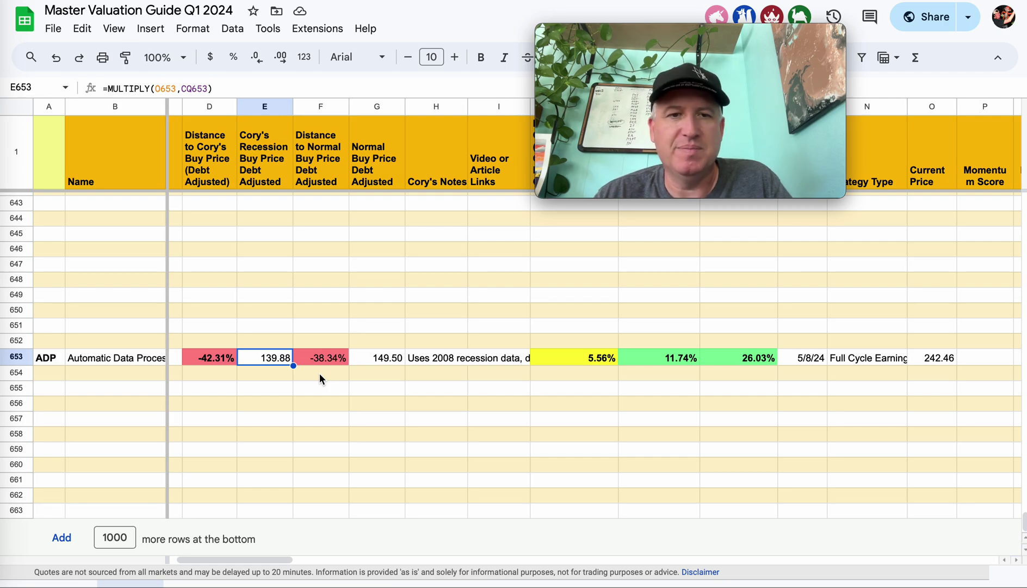
click(339, 373)
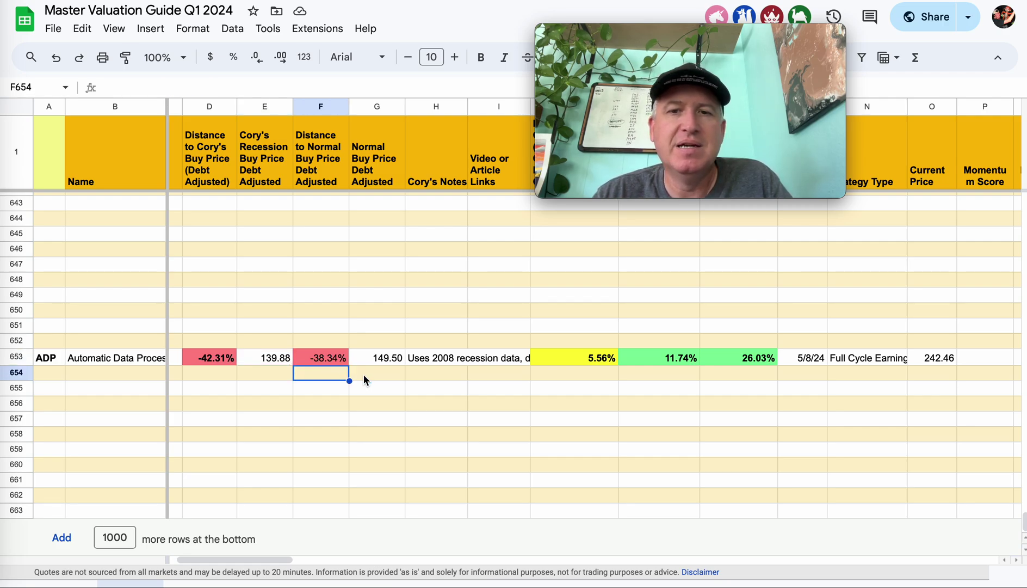
click(393, 376)
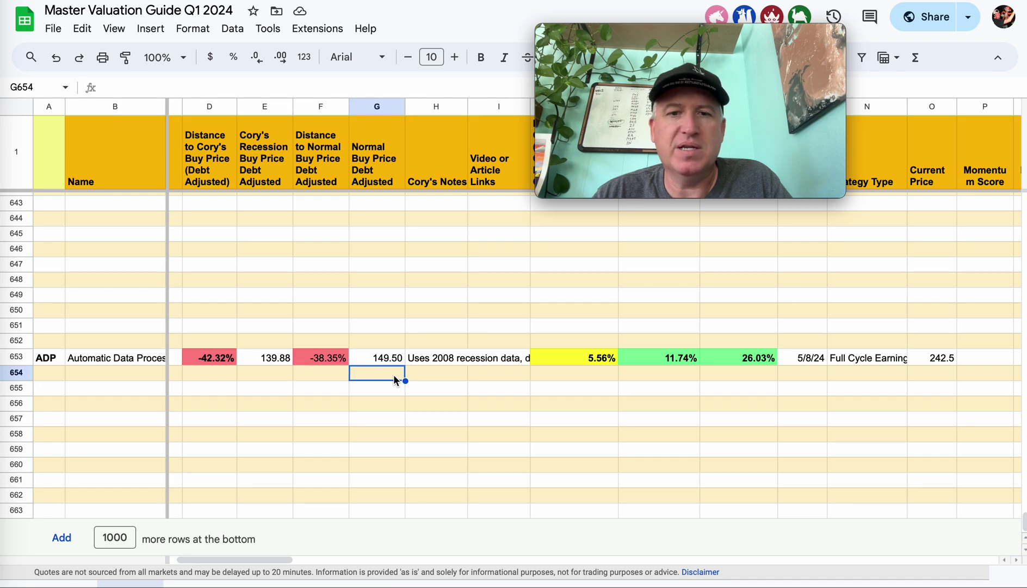
click(437, 379)
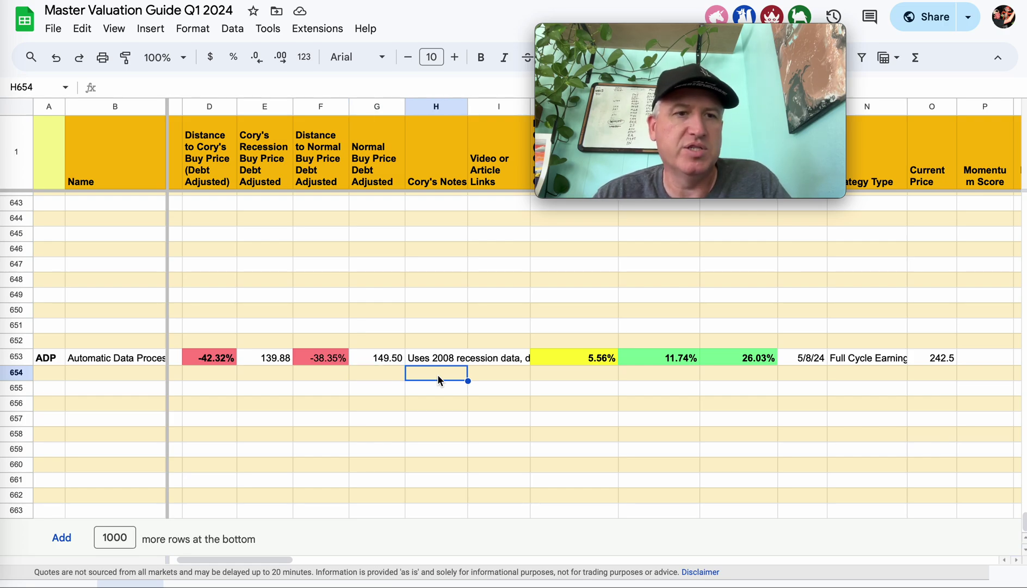
click(389, 403)
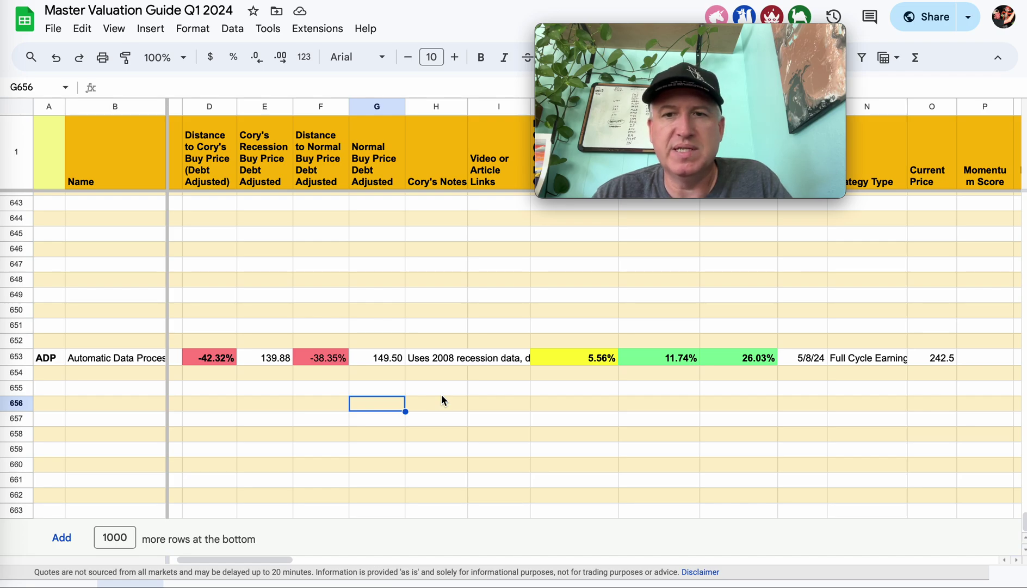